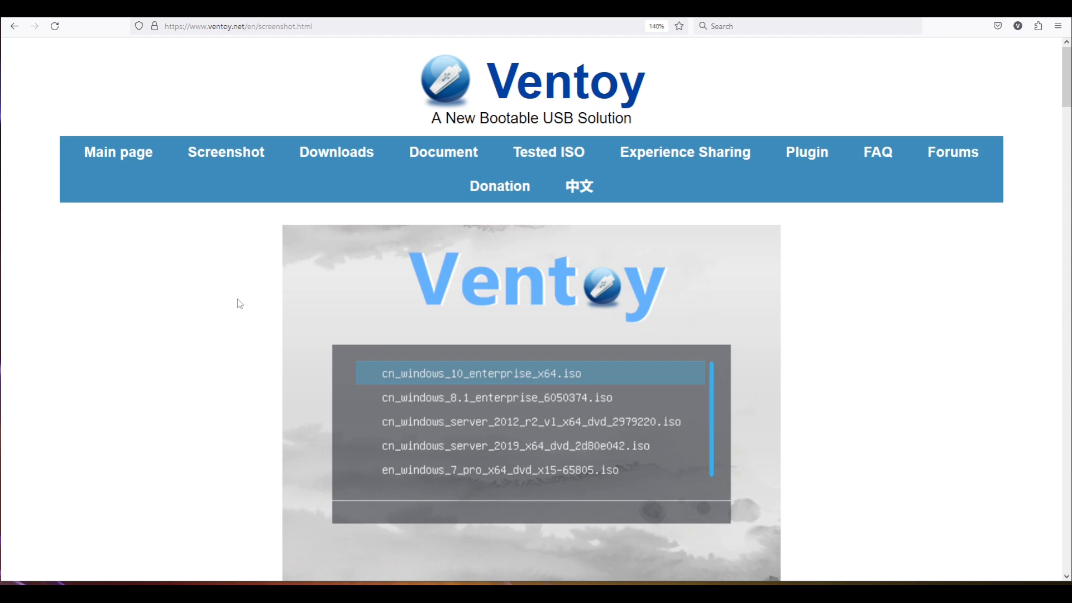
# - Open Ventoy's download page and follow the link for ventoy-1.0.96-windows.zip
pyautogui.scroll(-2, 192, 286)
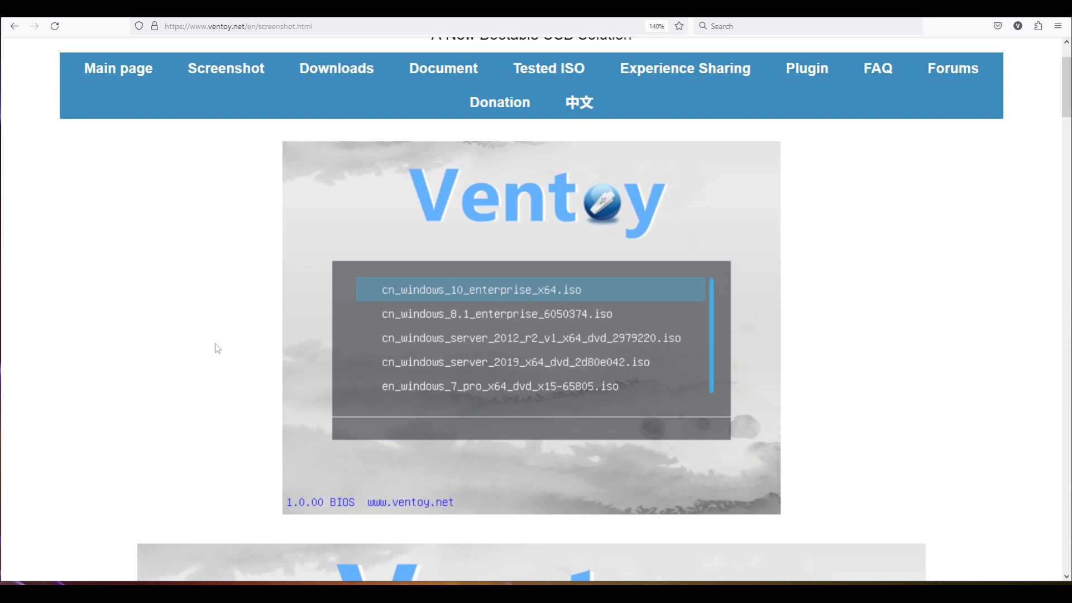
pyautogui.scroll(2, 333, 350)
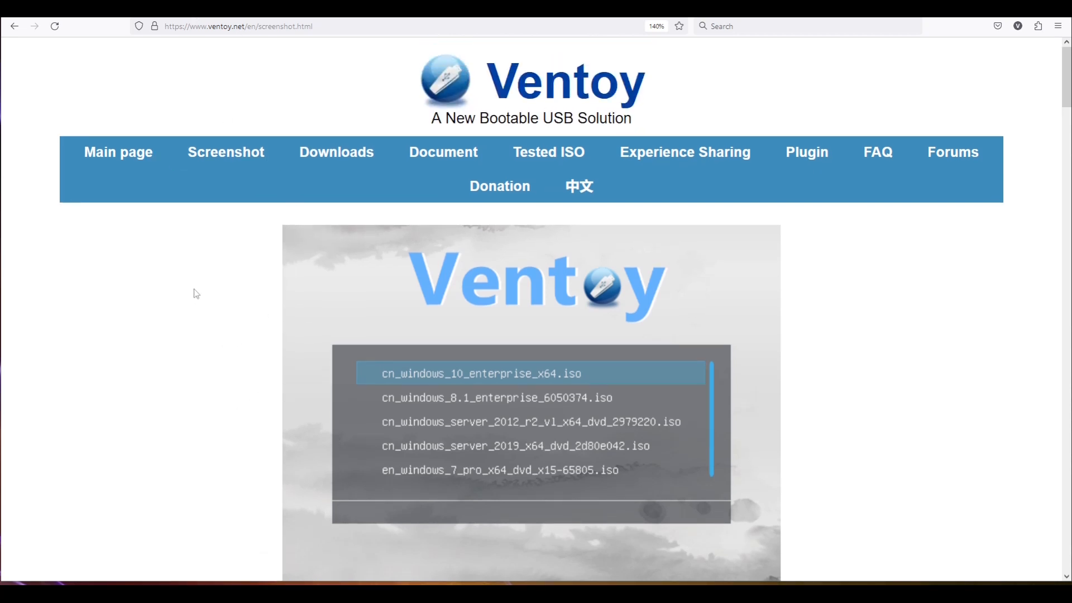
pyautogui.click(337, 161)
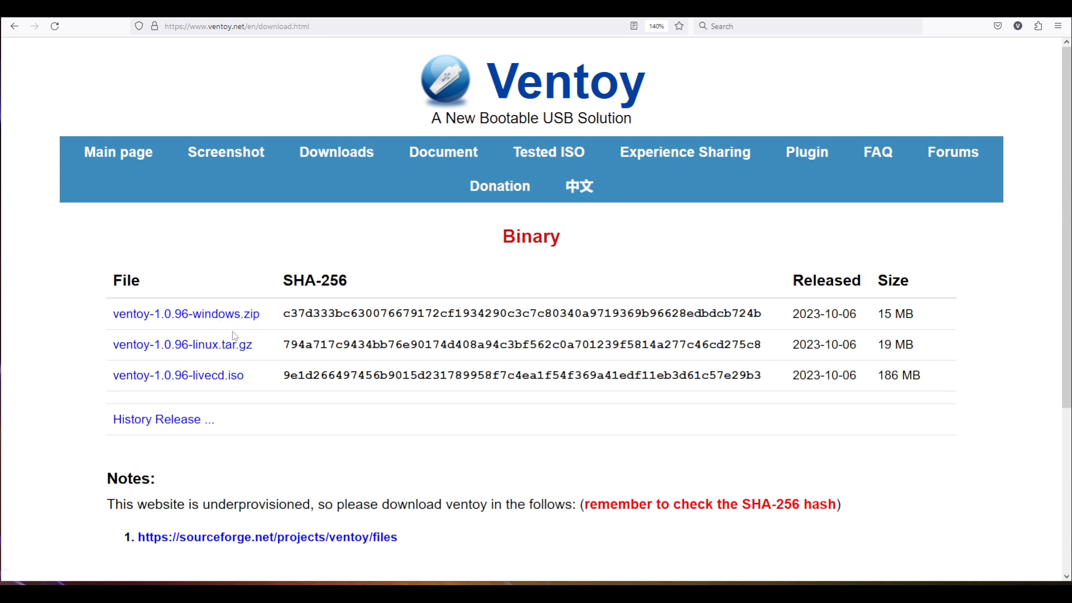
pyautogui.click(219, 316)
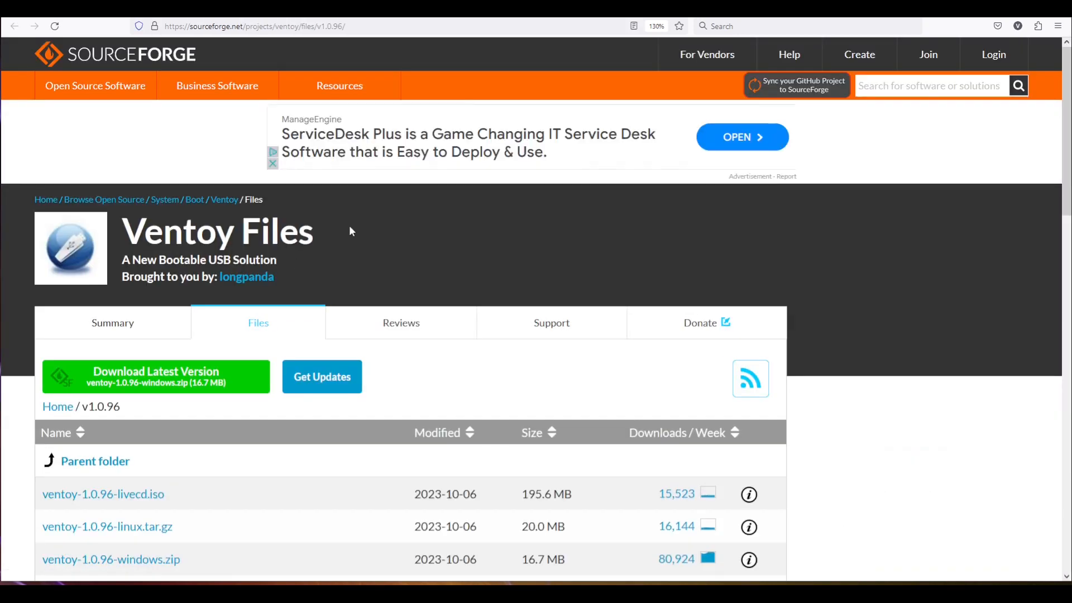
# - Start the download of ventoy-1.0.96-windows.zip from the SourceForge file list and cancel saving it to drive E
pyautogui.scroll(-2, 350, 225)
pyautogui.scroll(-3, 350, 226)
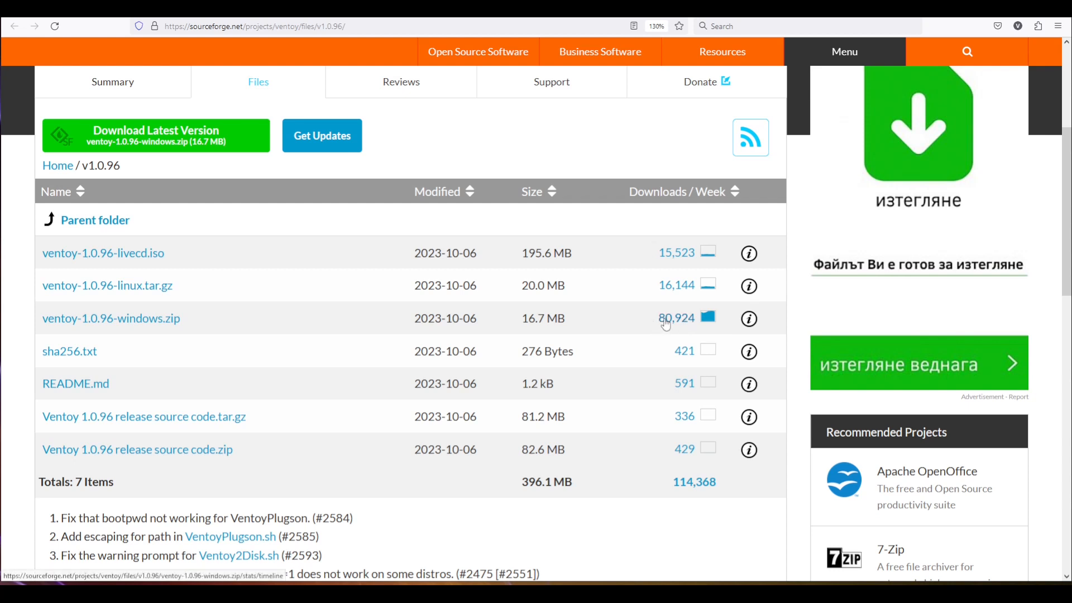
pyautogui.moveTo(656, 321); pyautogui.dragTo(697, 319)
pyautogui.click(634, 323)
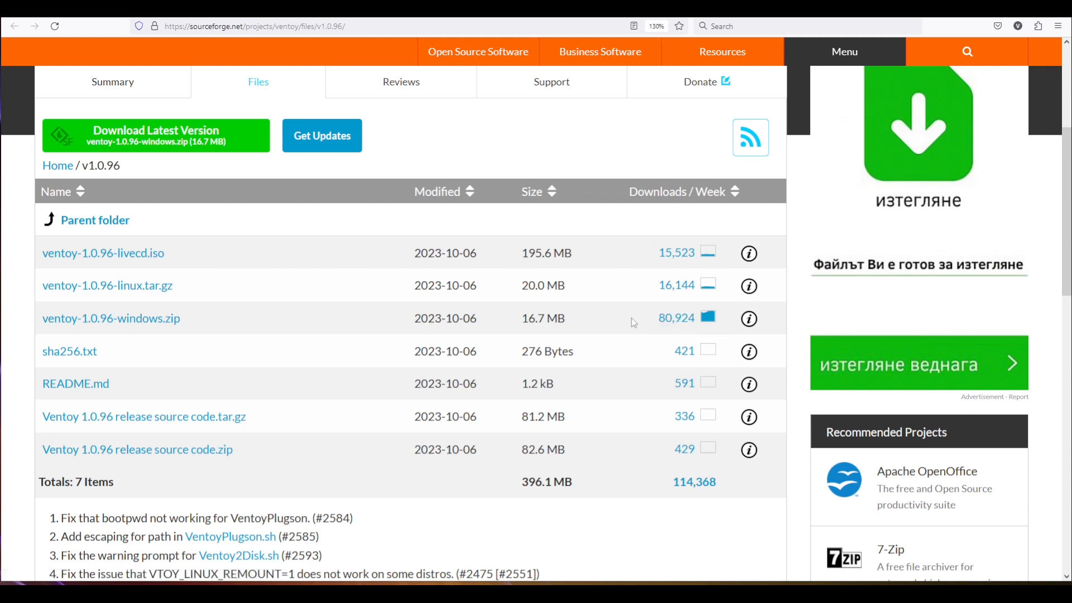
pyautogui.click(117, 319)
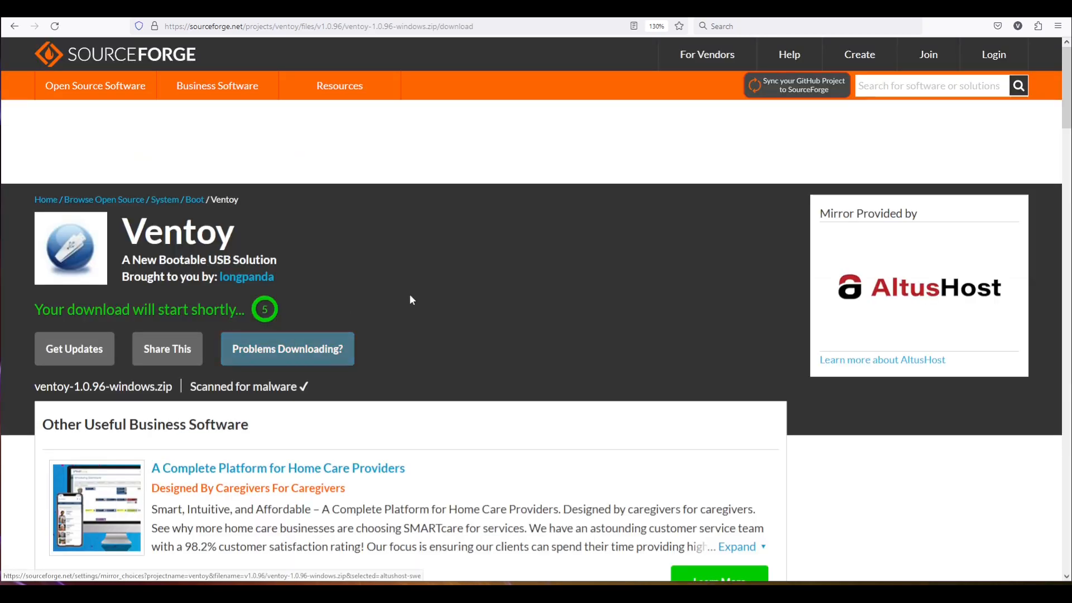
pyautogui.scroll(-2, 447, 296)
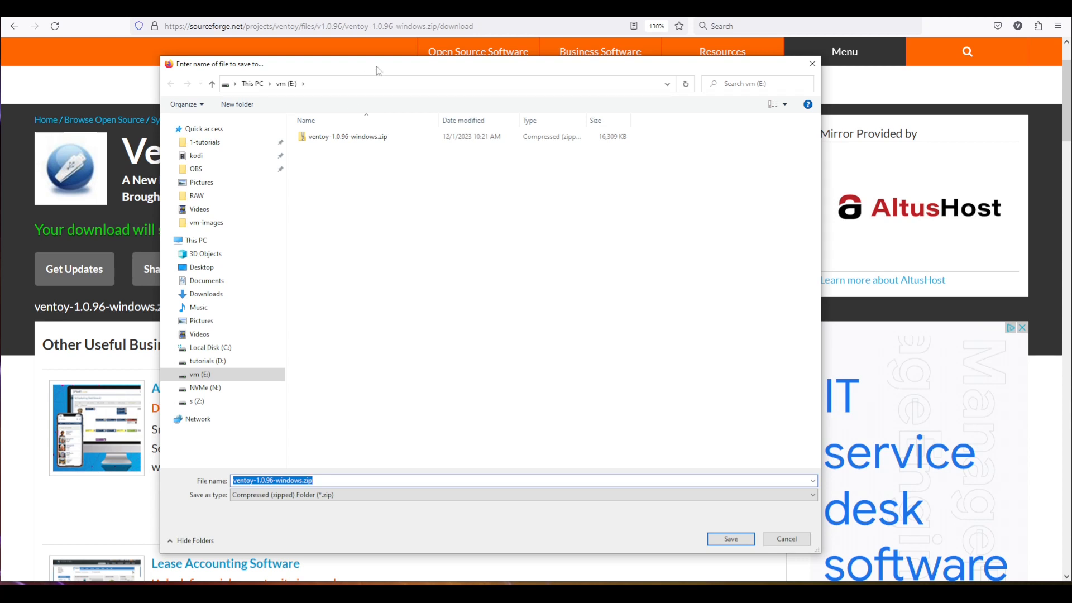
pyautogui.moveTo(377, 68); pyautogui.dragTo(350, 60)
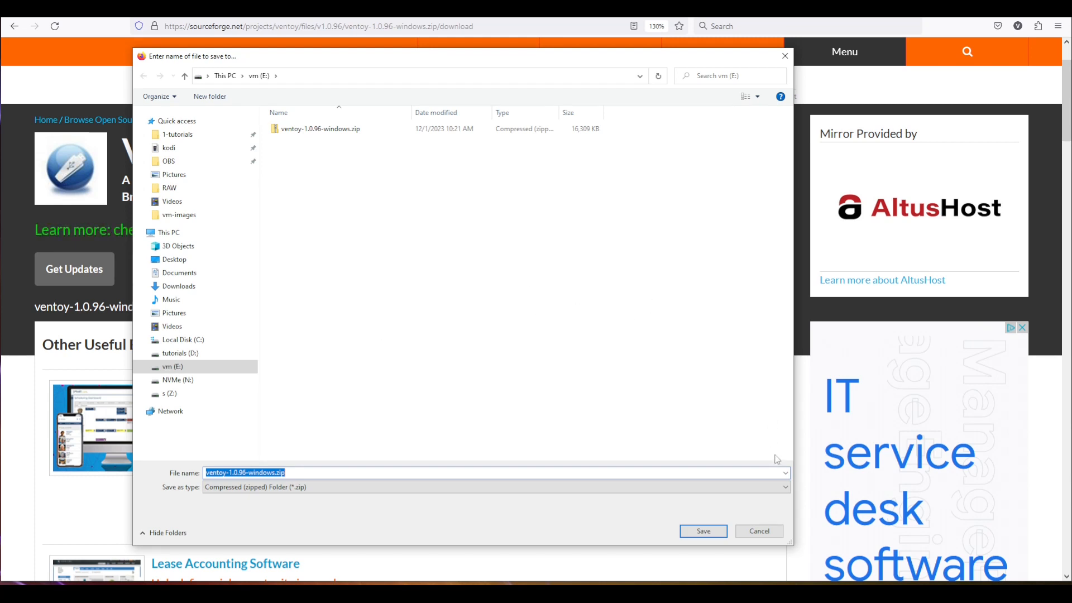
pyautogui.click(758, 531)
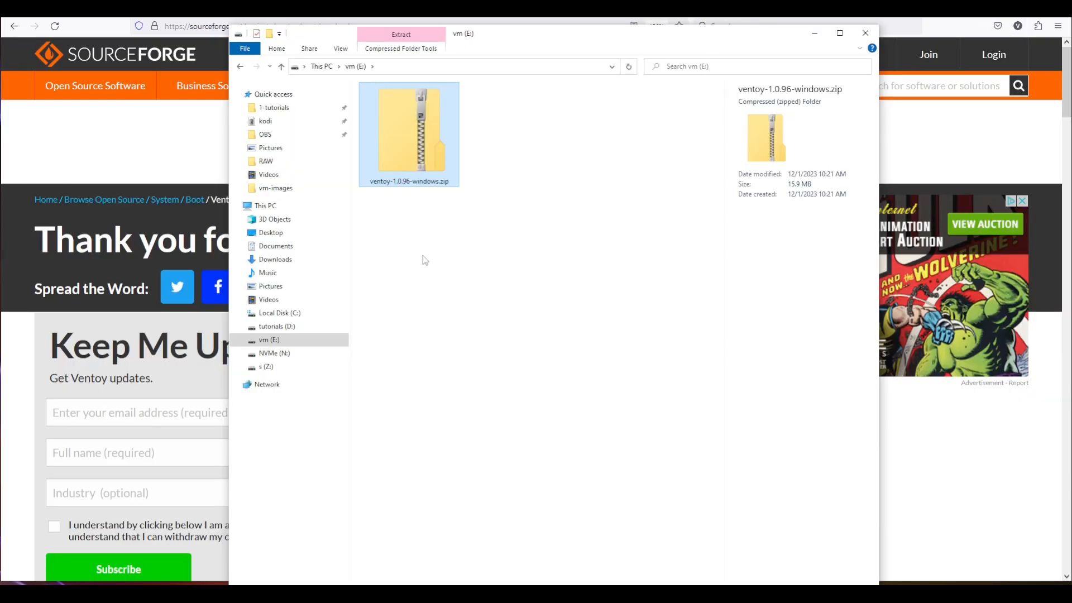
# - Extract all files of ventoy-1.0.96-windows.zip to E:\ventoy-1.0.96-windows and close the extra folder window that shows the result
pyautogui.rightClick(397, 138)
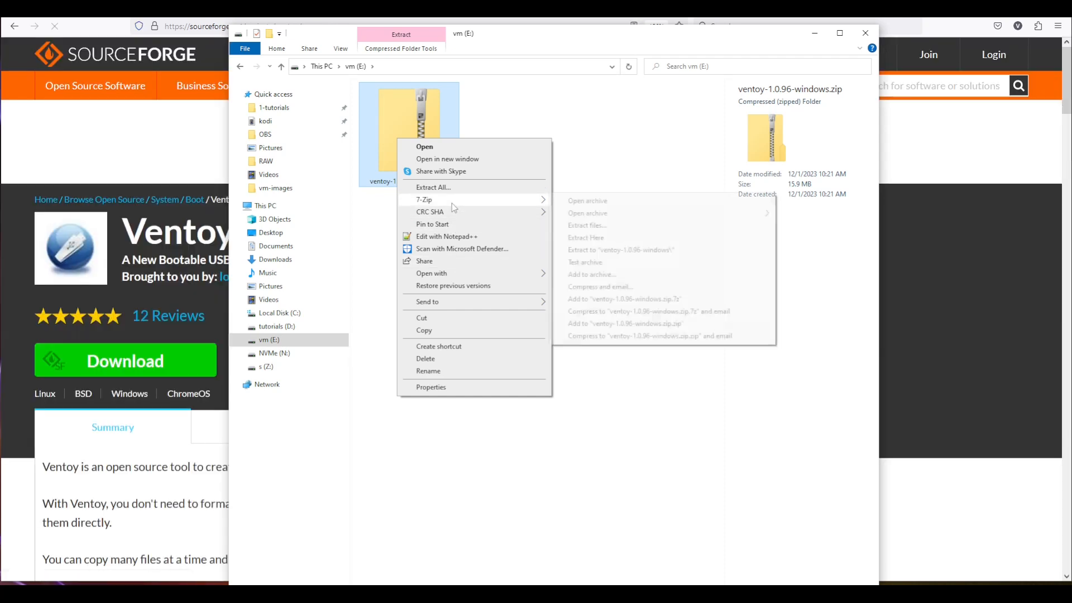
pyautogui.moveTo(451, 203)
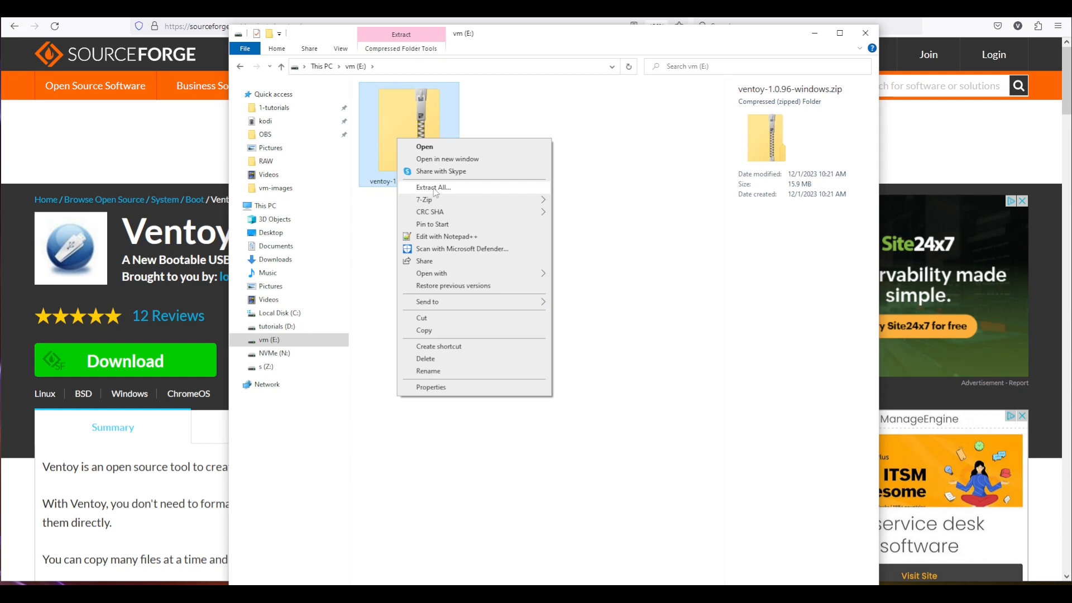
pyautogui.click(434, 189)
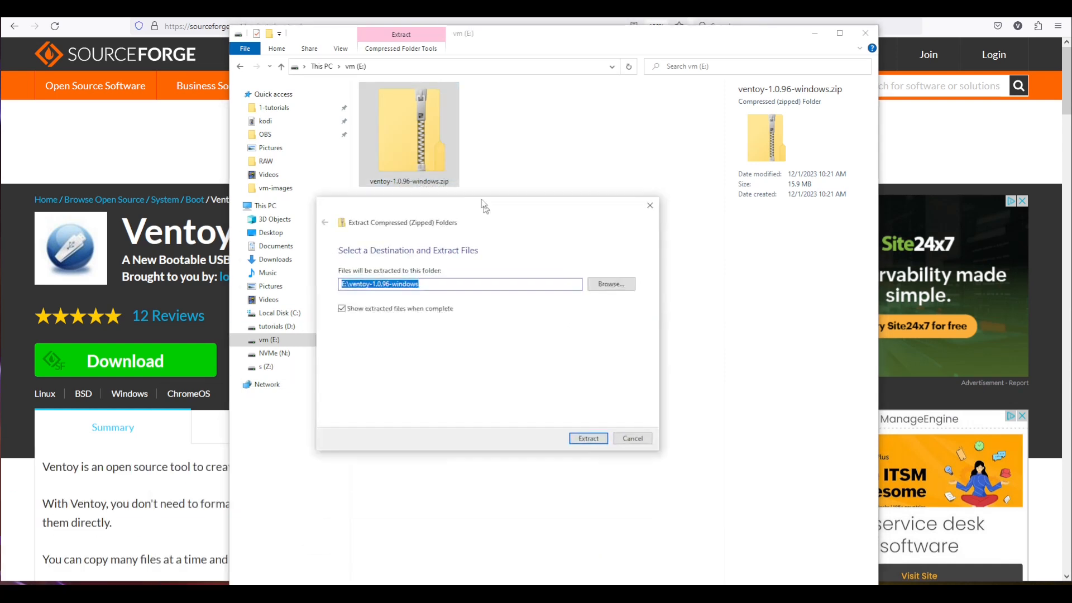
pyautogui.moveTo(484, 206); pyautogui.dragTo(465, 120)
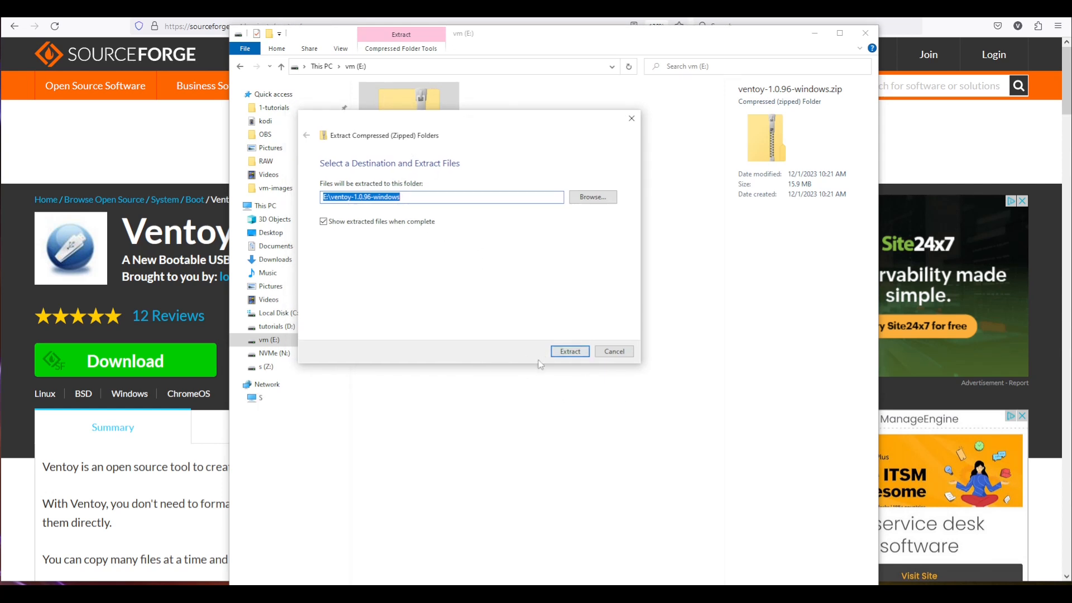
pyautogui.click(575, 354)
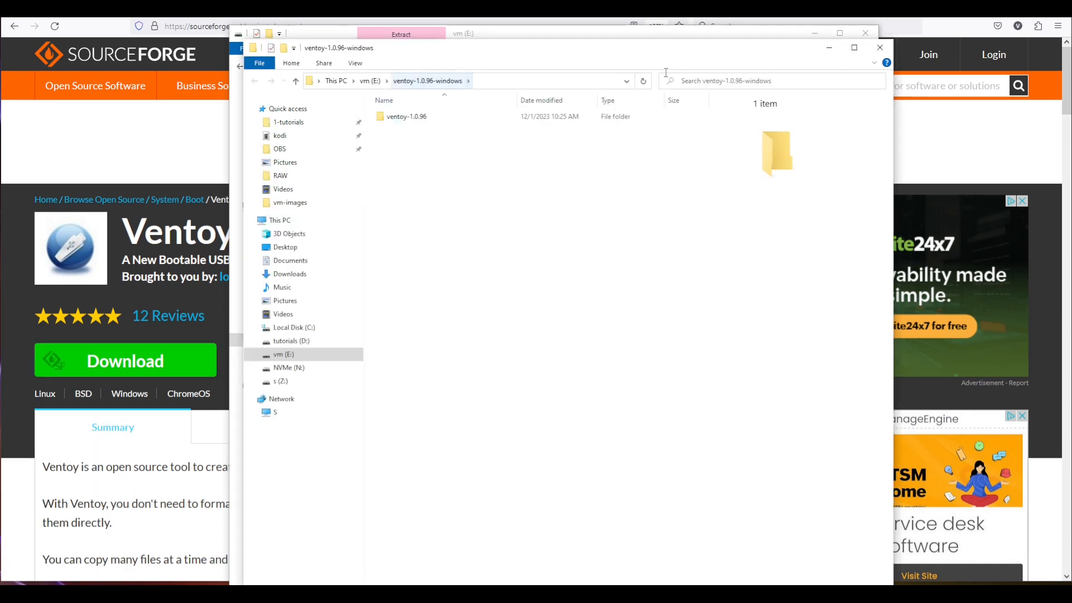
pyautogui.moveTo(790, 45); pyautogui.dragTo(800, 228)
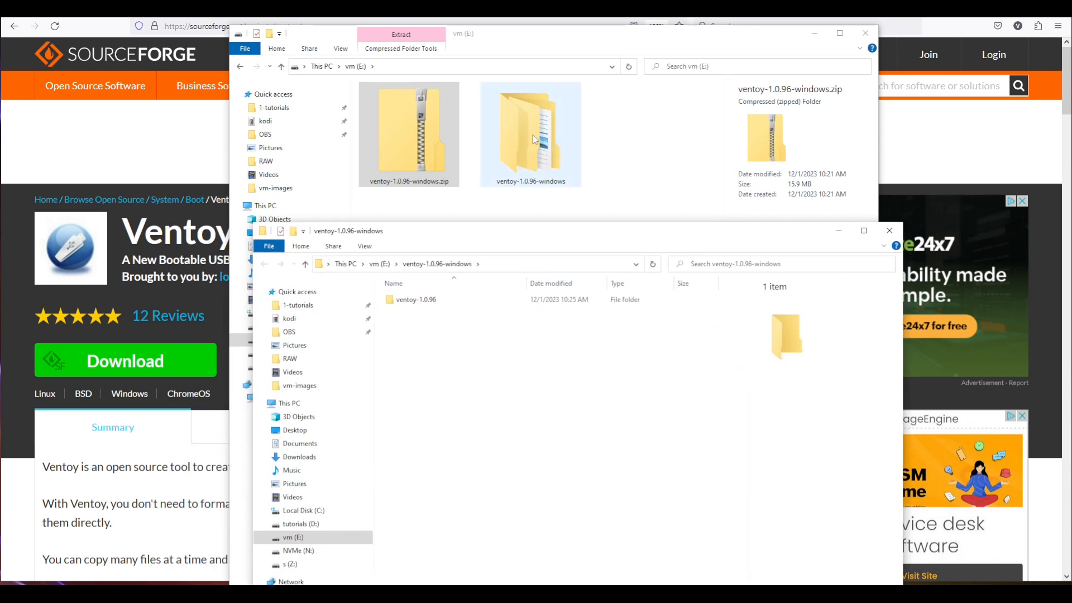
pyautogui.click(890, 230)
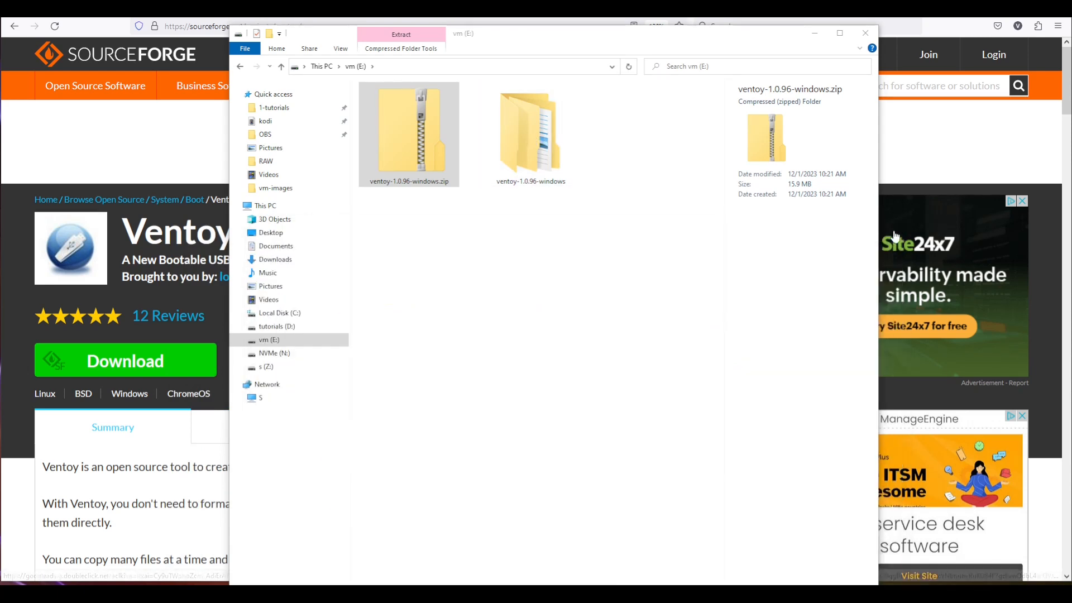
pyautogui.click(572, 246)
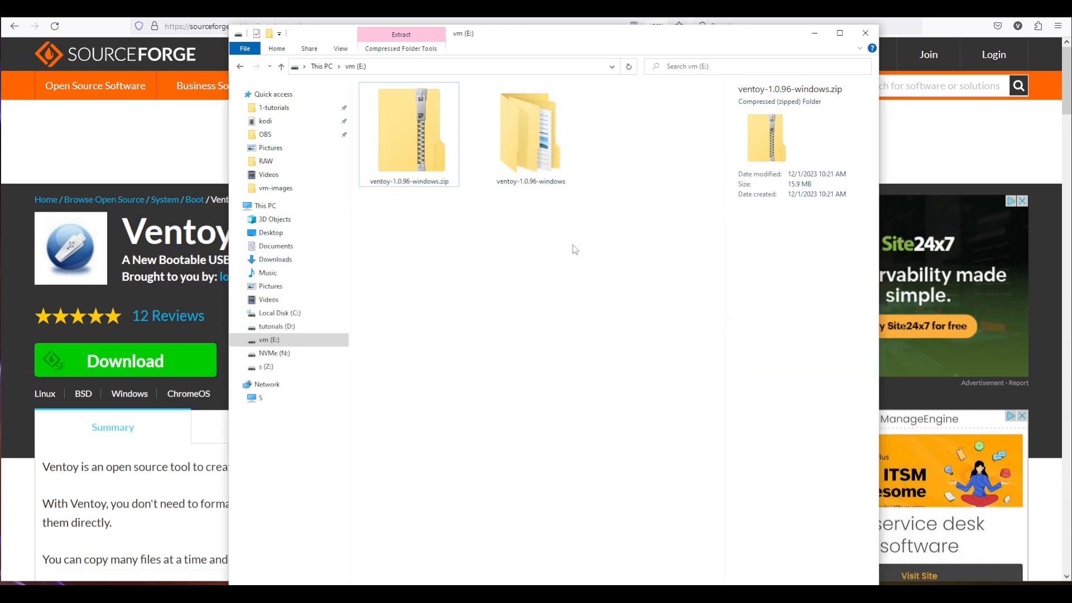
# - Open the extracted ventoy-1.0.96-windows folder and its ventoy-1.0.96 subfolder
pyautogui.doubleClick(530, 145)
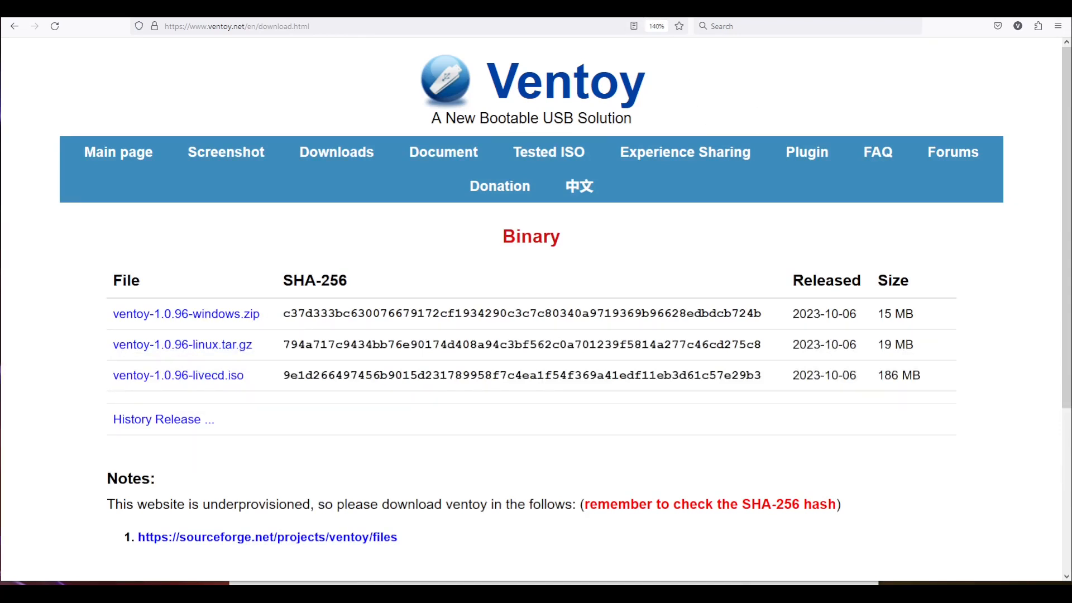
pyautogui.click(497, 584)
pyautogui.moveTo(491, 26); pyautogui.dragTo(484, 56)
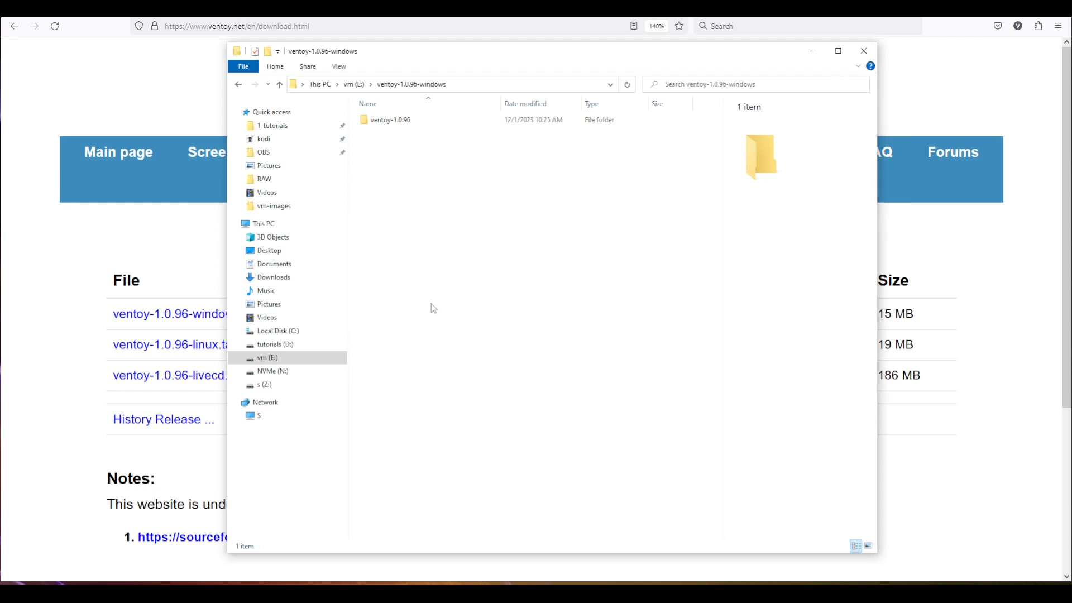
pyautogui.doubleClick(380, 120)
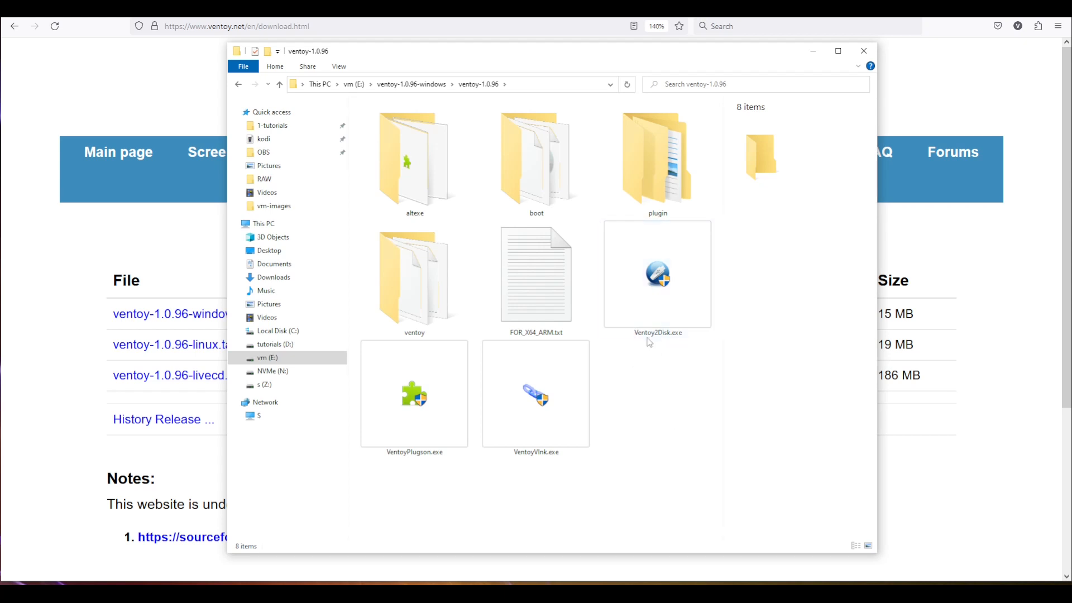
# - Run Ventoy2Disk.exe from the ventoy-1.0.96 folder and close the folder window
pyautogui.click(668, 305)
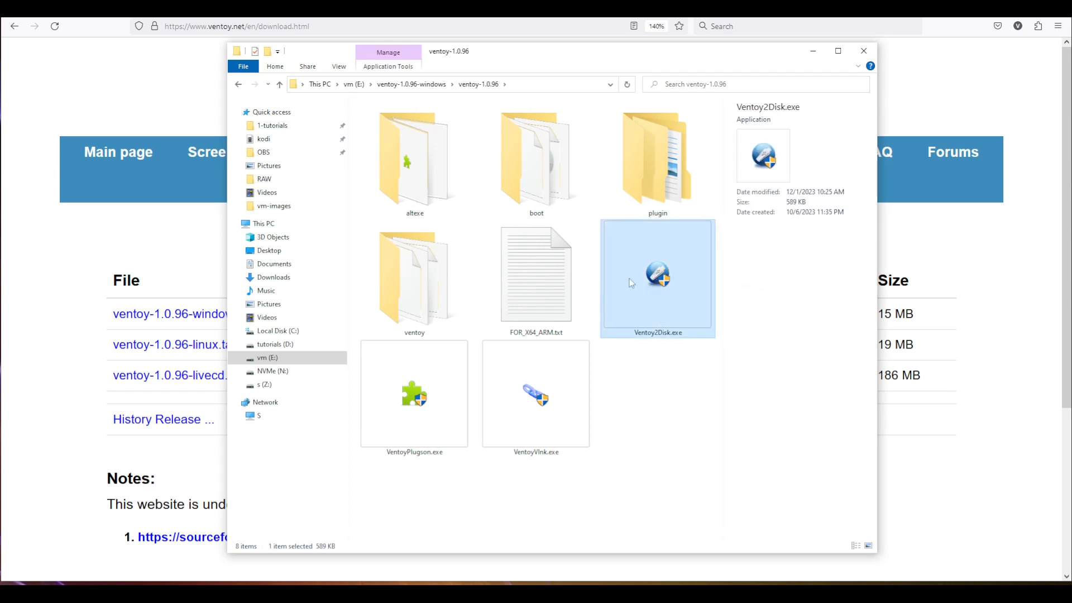
pyautogui.doubleClick(632, 283)
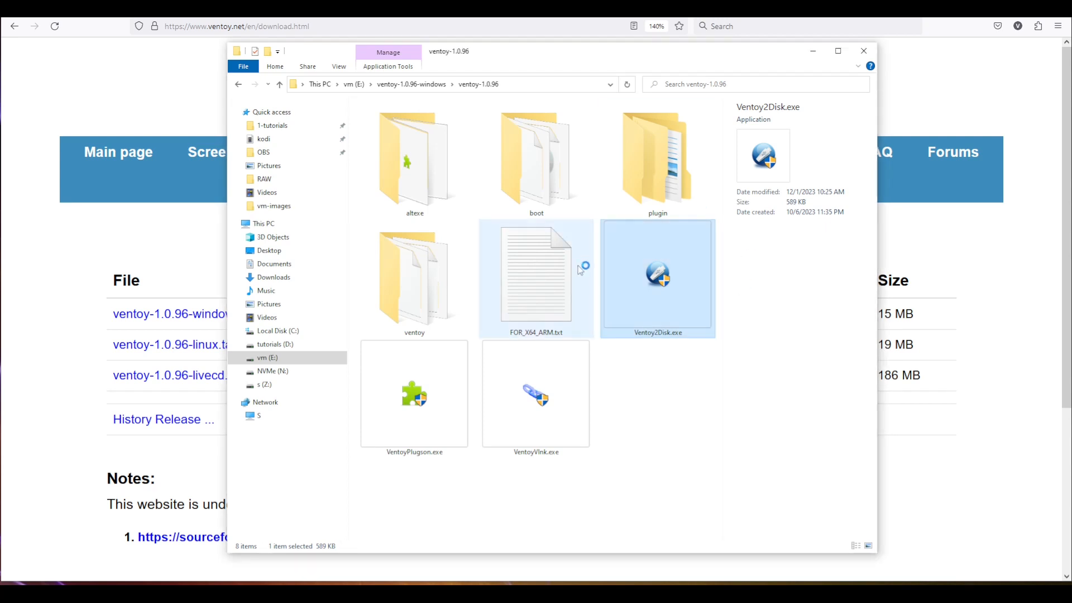
pyautogui.moveTo(23, 489); pyautogui.dragTo(441, 179)
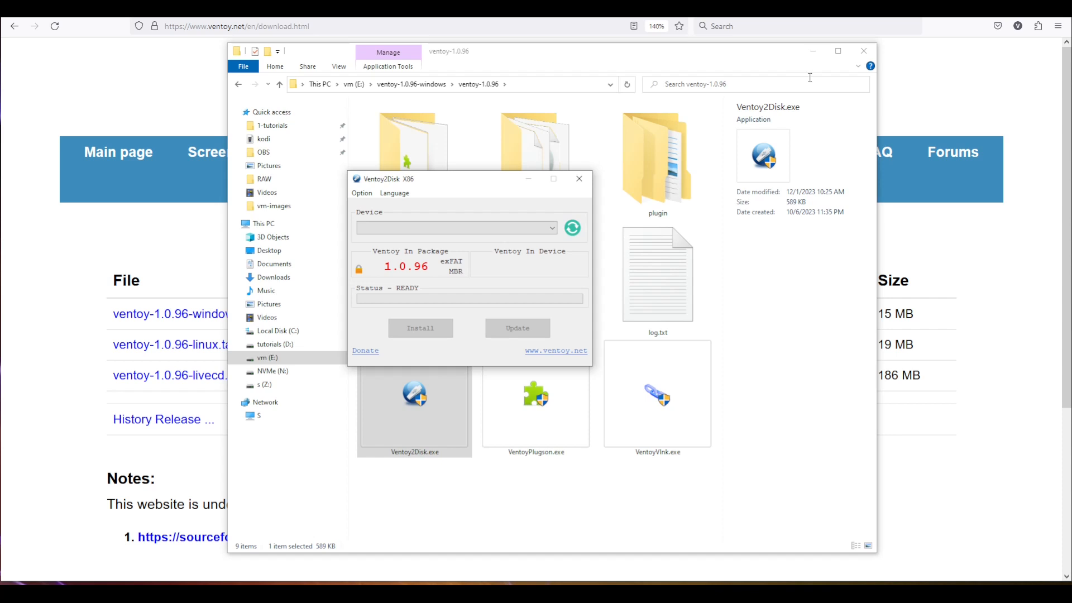
pyautogui.click(864, 50)
pyautogui.moveTo(459, 186); pyautogui.dragTo(452, 222)
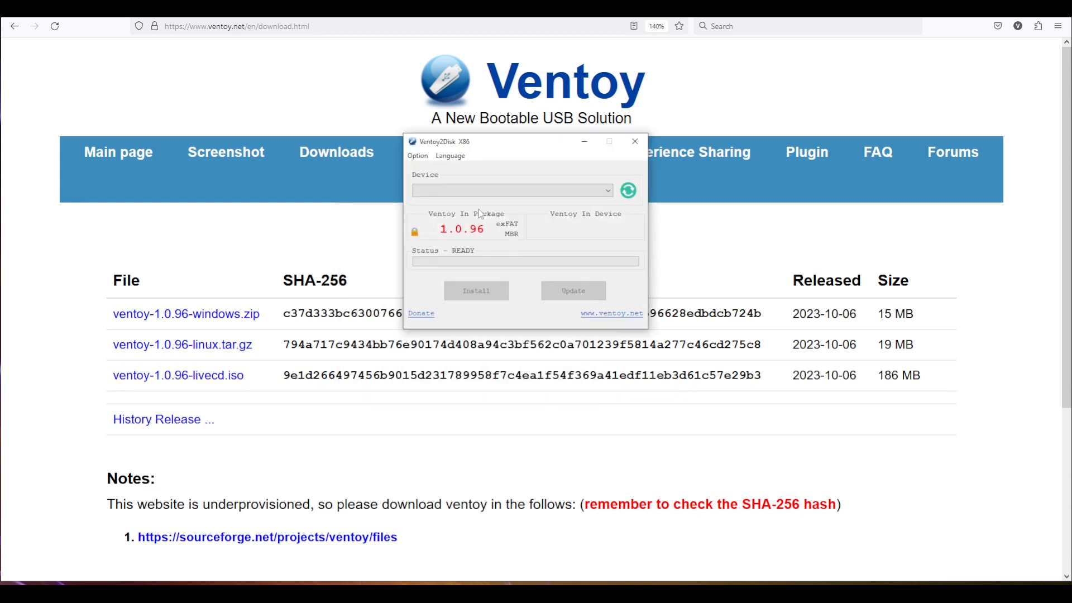
# - Refresh the Ventoy2Disk device list and select the 32GB USB DISK 3.0 on drive F
pyautogui.click(630, 193)
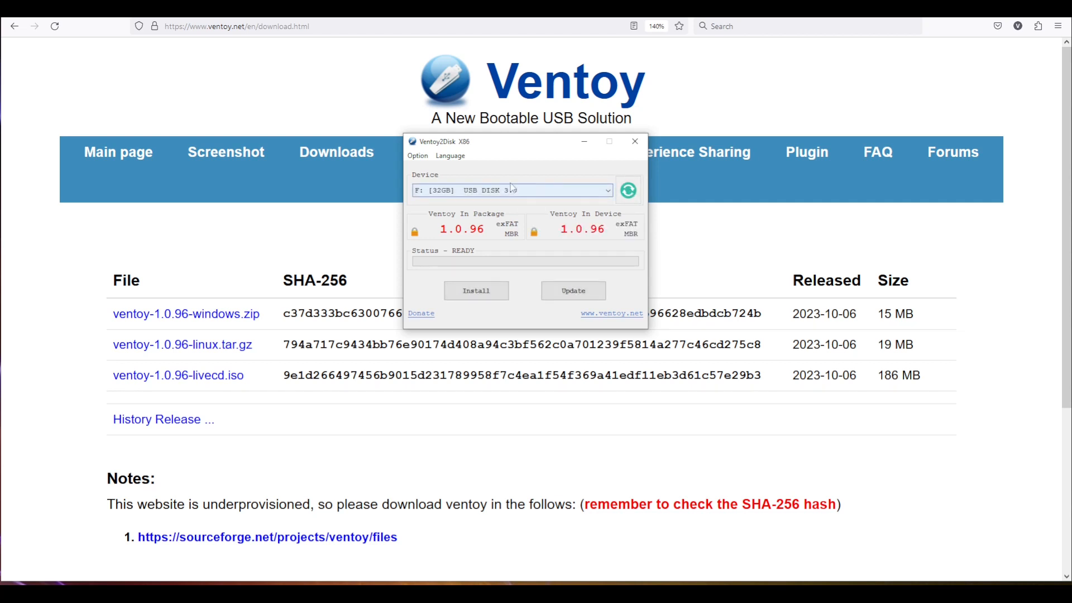
pyautogui.click(451, 192)
pyautogui.click(471, 197)
pyautogui.moveTo(511, 142); pyautogui.dragTo(494, 172)
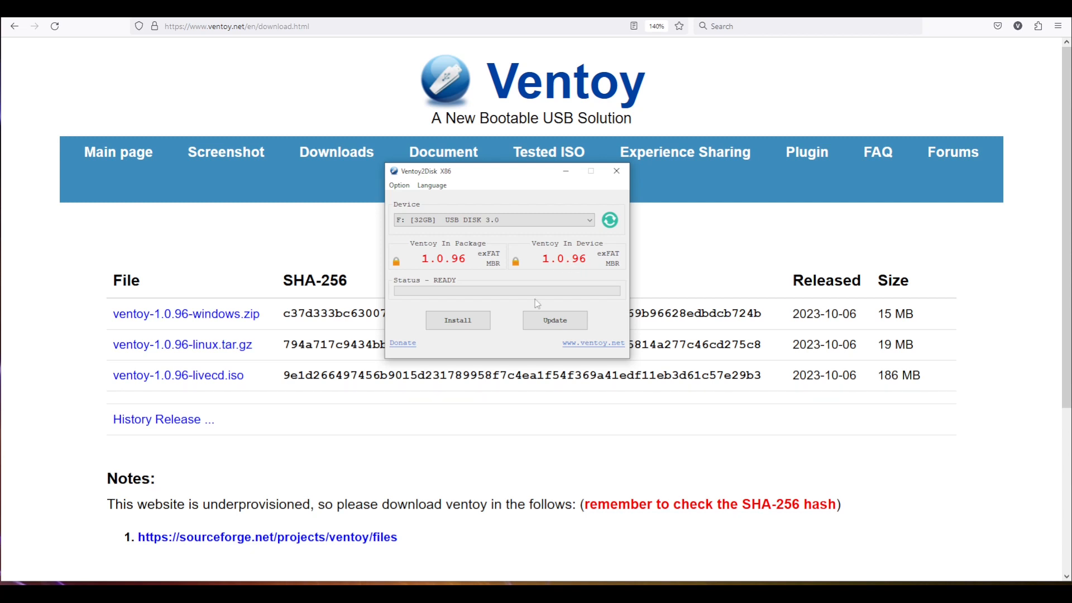
# - Install Ventoy fresh on the selected USB disk, entering YES and accepting both data-loss warnings
pyautogui.click(444, 323)
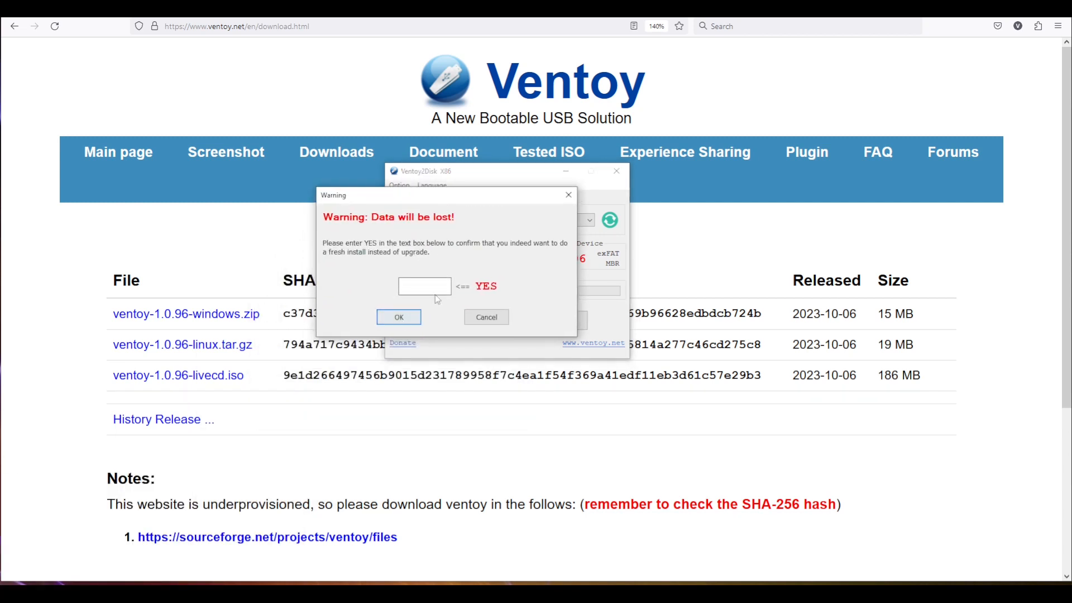
pyautogui.click(433, 286)
pyautogui.write('YES')
pyautogui.press('Return')
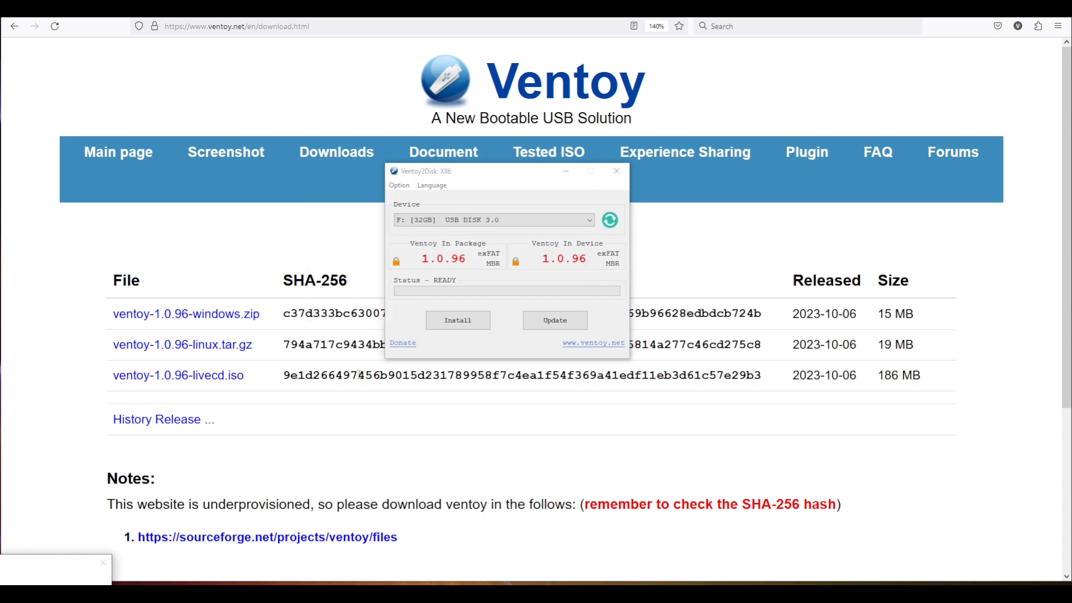
pyautogui.moveTo(458, 214); pyautogui.dragTo(471, 218)
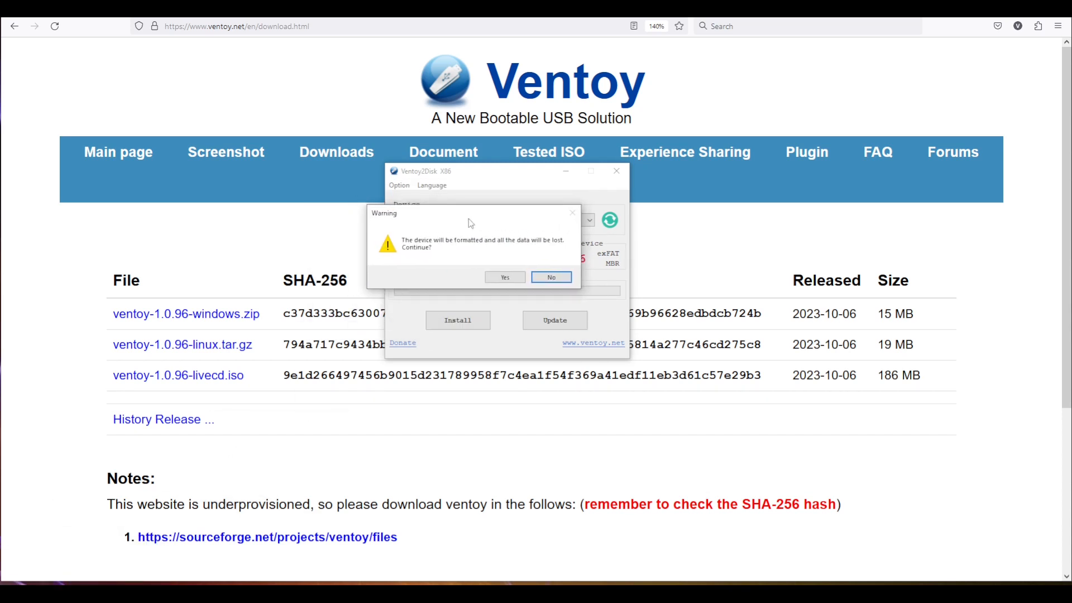
pyautogui.click(501, 277)
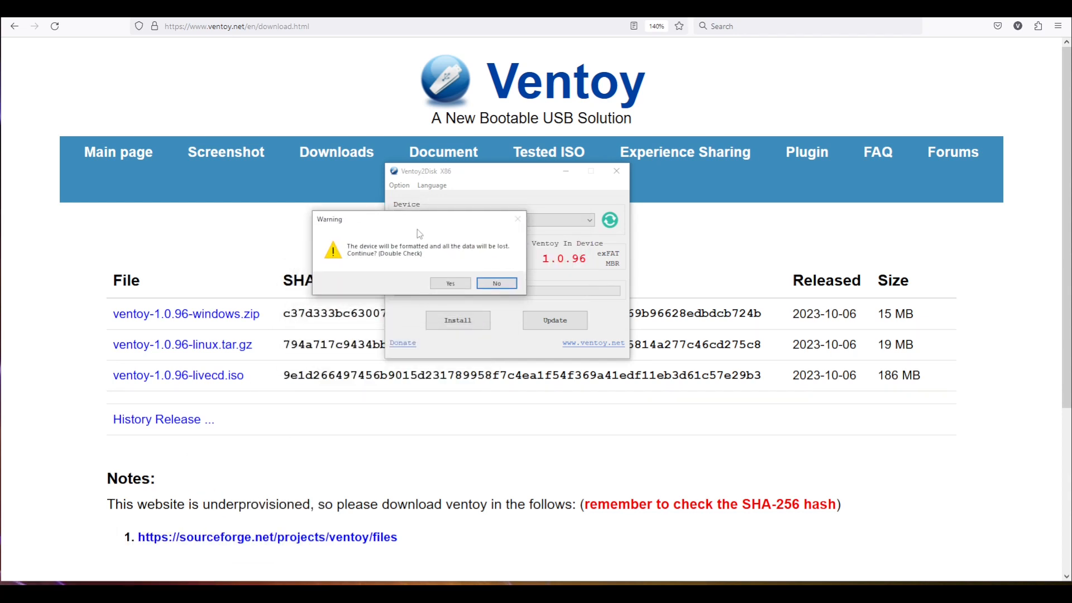
pyautogui.click(451, 284)
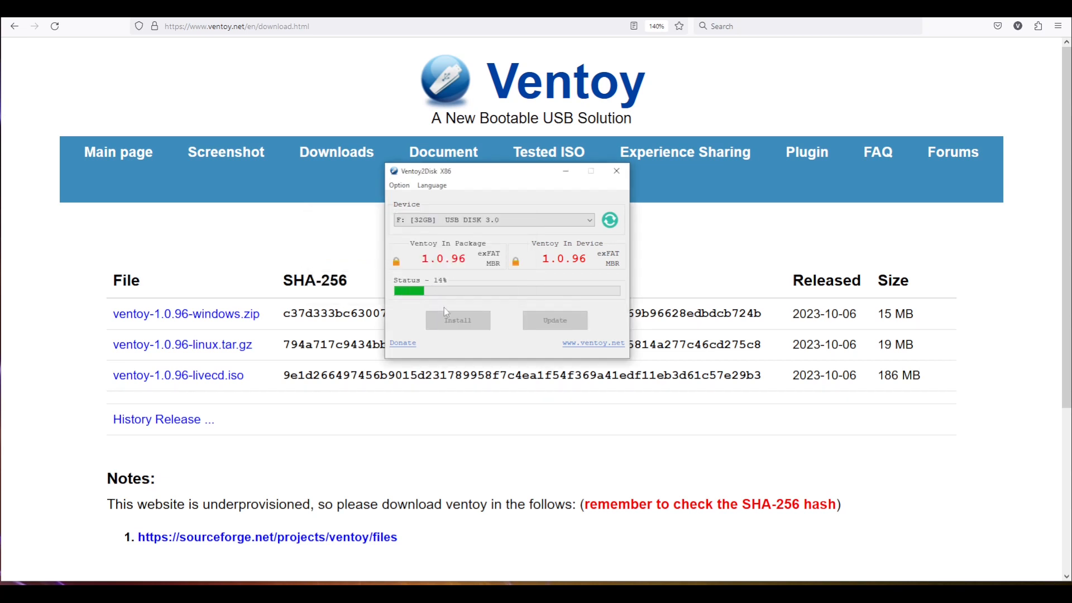
# - Widen the Ventoy2Disk window during the installation, acknowledge the completion message and close the program
pyautogui.moveTo(385, 330); pyautogui.dragTo(261, 329)
pyautogui.moveTo(476, 179); pyautogui.dragTo(538, 172)
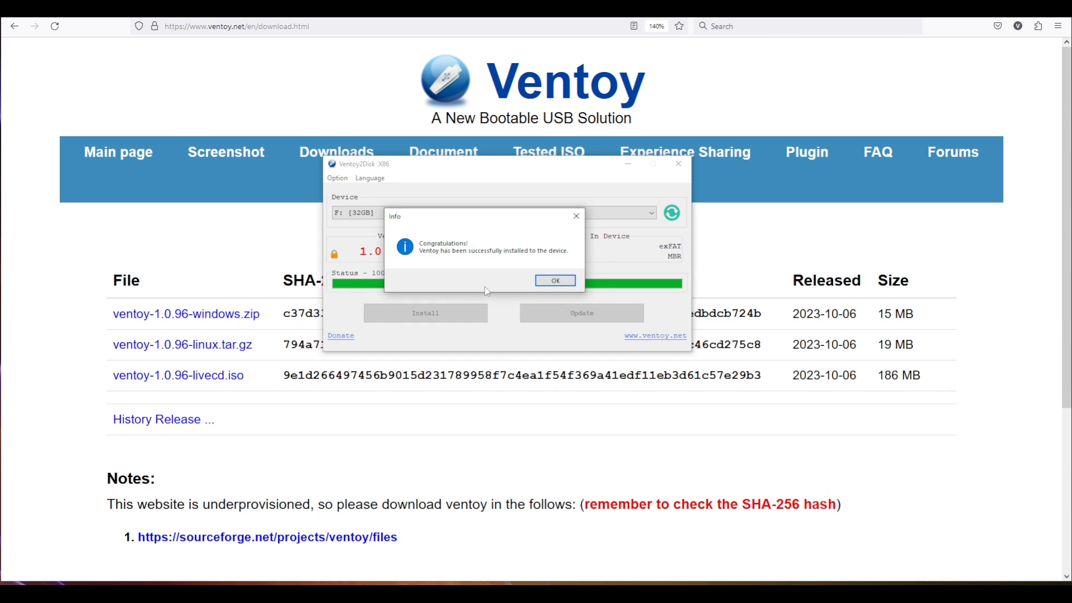
pyautogui.click(561, 281)
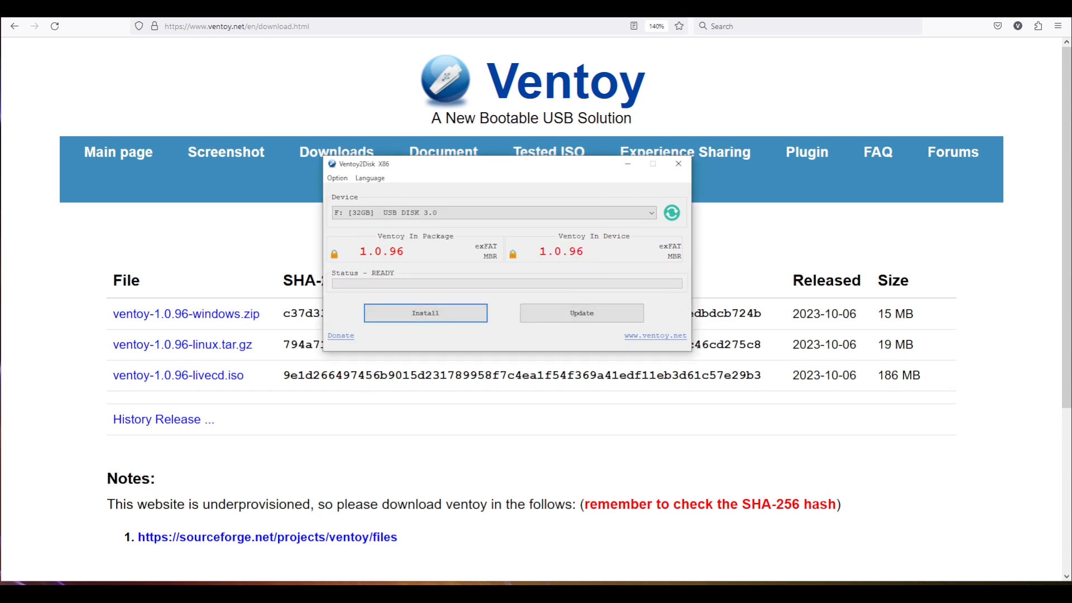
pyautogui.click(679, 163)
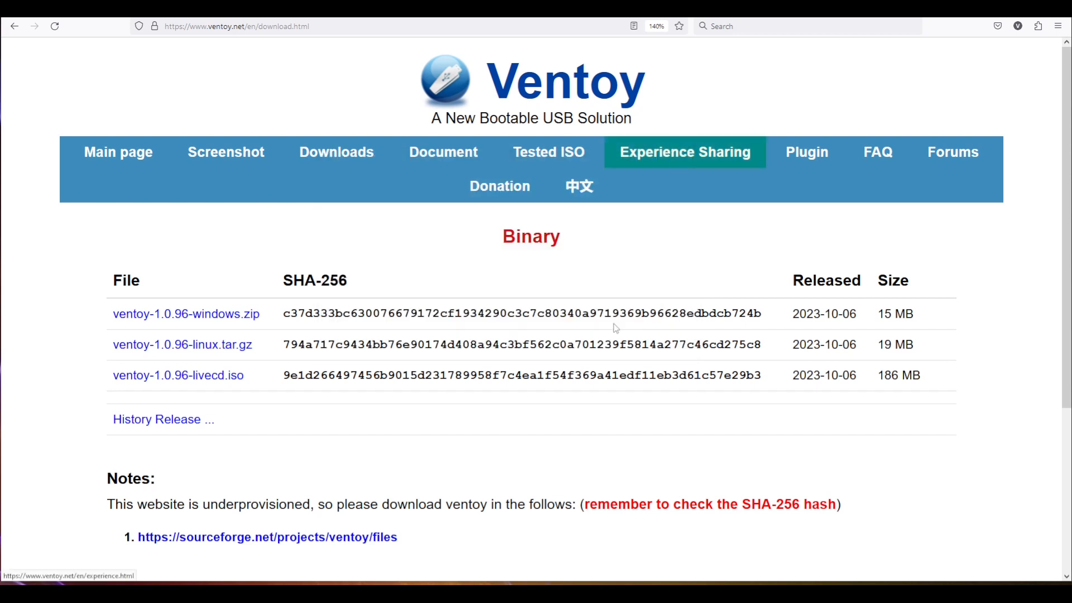
# - Open the Ventoy (F:) drive in a new File Explorer window
pyautogui.press('super+e')
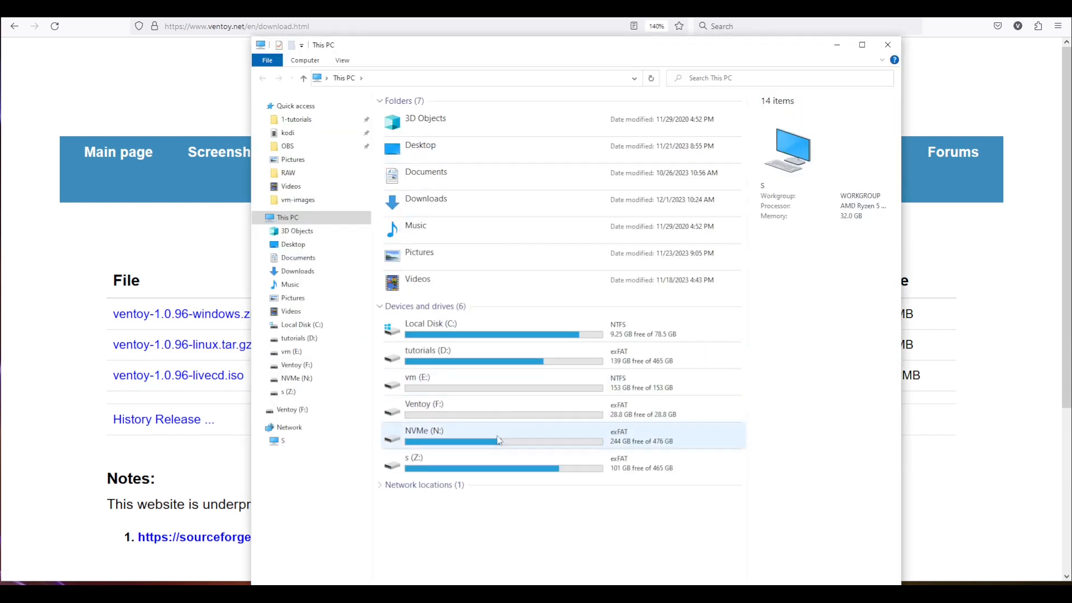
pyautogui.click(421, 413)
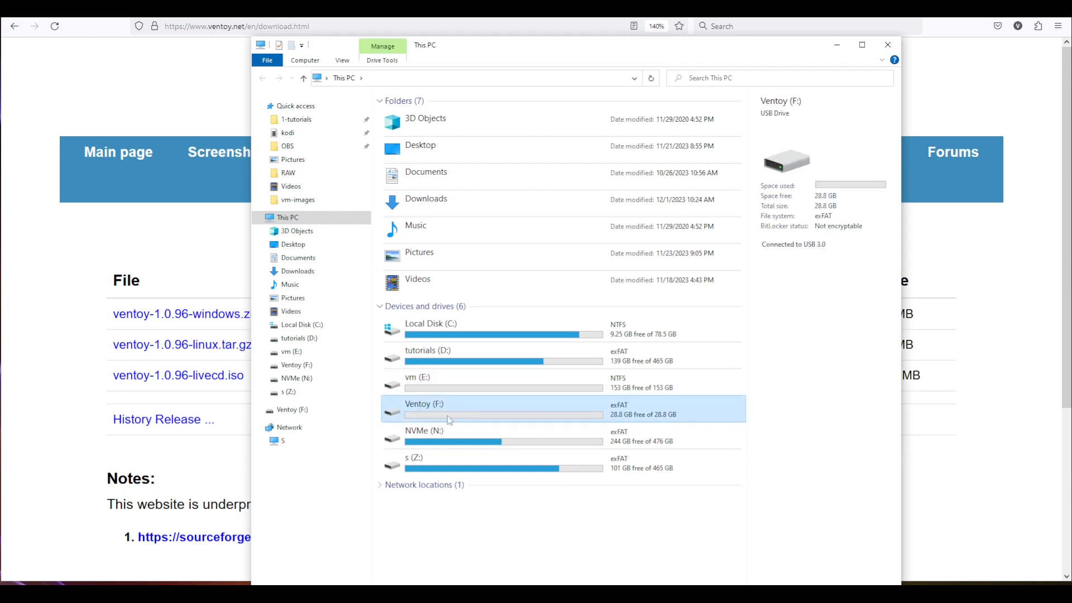
pyautogui.doubleClick(398, 414)
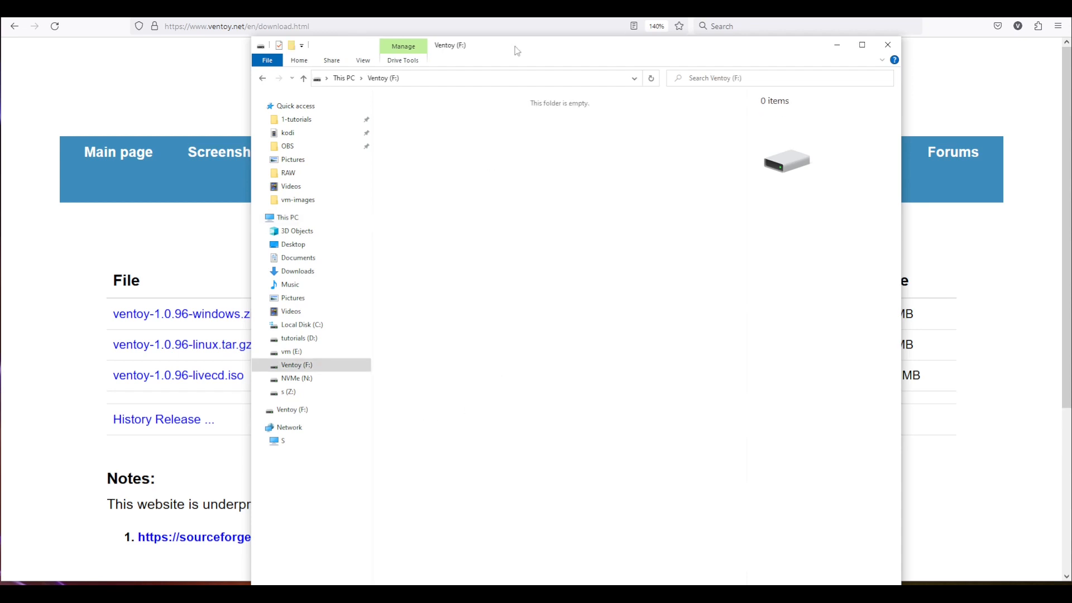
# - Resize and arrange the Ventoy (F:) and vm-images folder windows side by side, with vm-images first
pyautogui.moveTo(517, 52); pyautogui.dragTo(641, 54)
pyautogui.moveTo(376, 490); pyautogui.dragTo(483, 490)
pyautogui.moveTo(790, 59); pyautogui.dragTo(827, 22)
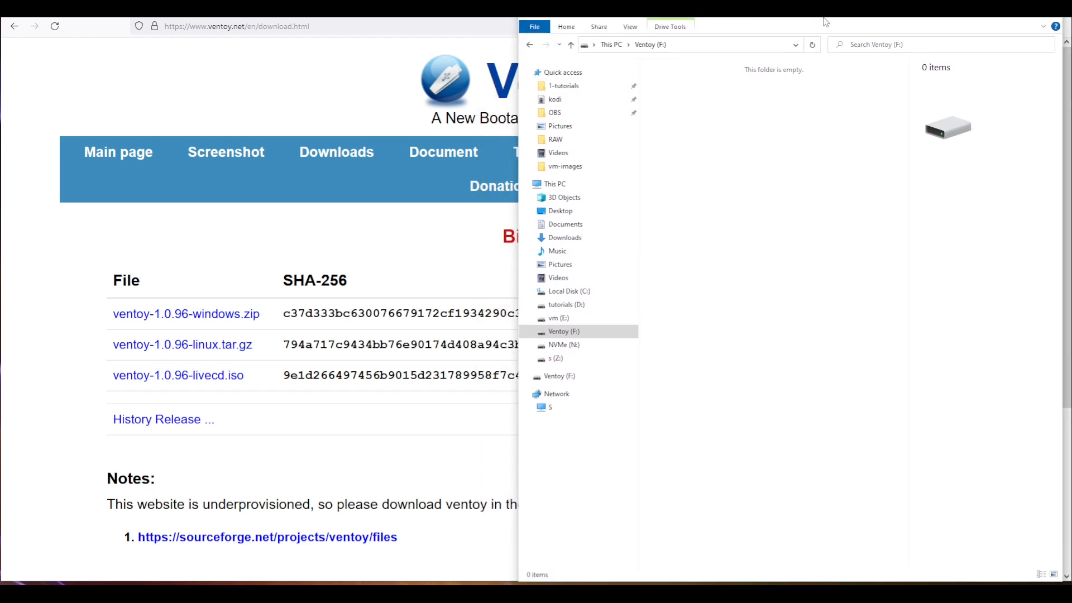
pyautogui.moveTo(519, 483); pyautogui.dragTo(550, 483)
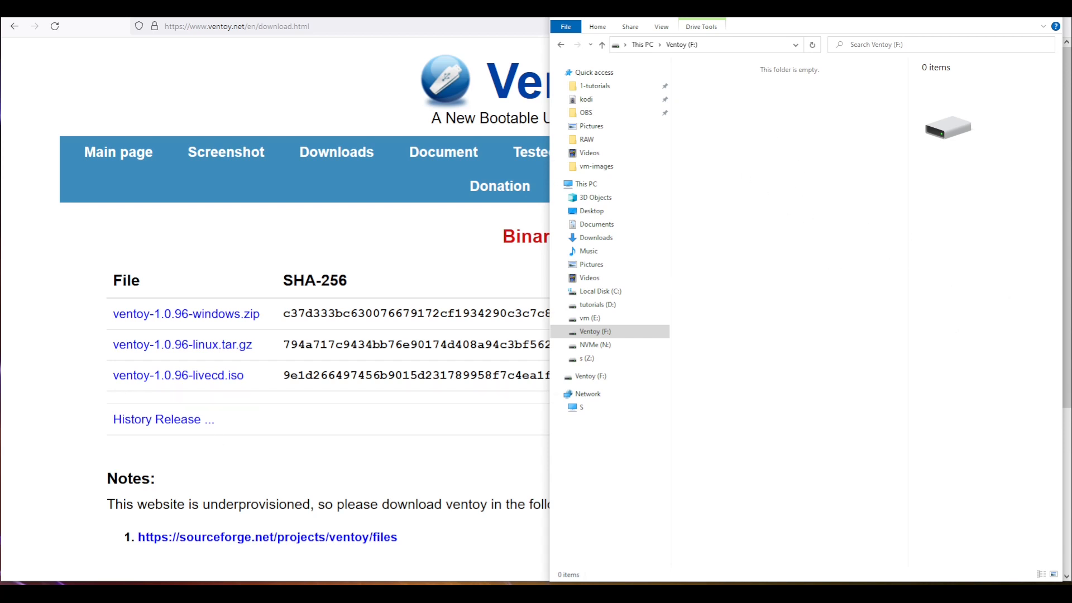
pyautogui.moveTo(0, 424); pyautogui.dragTo(496, 37)
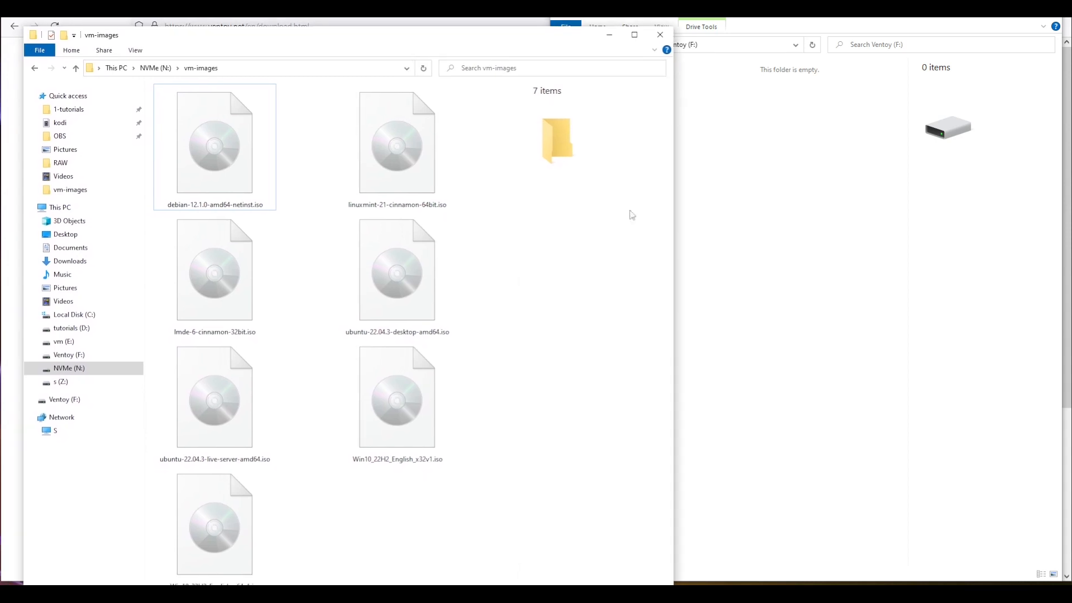
pyautogui.moveTo(674, 380); pyautogui.dragTo(565, 380)
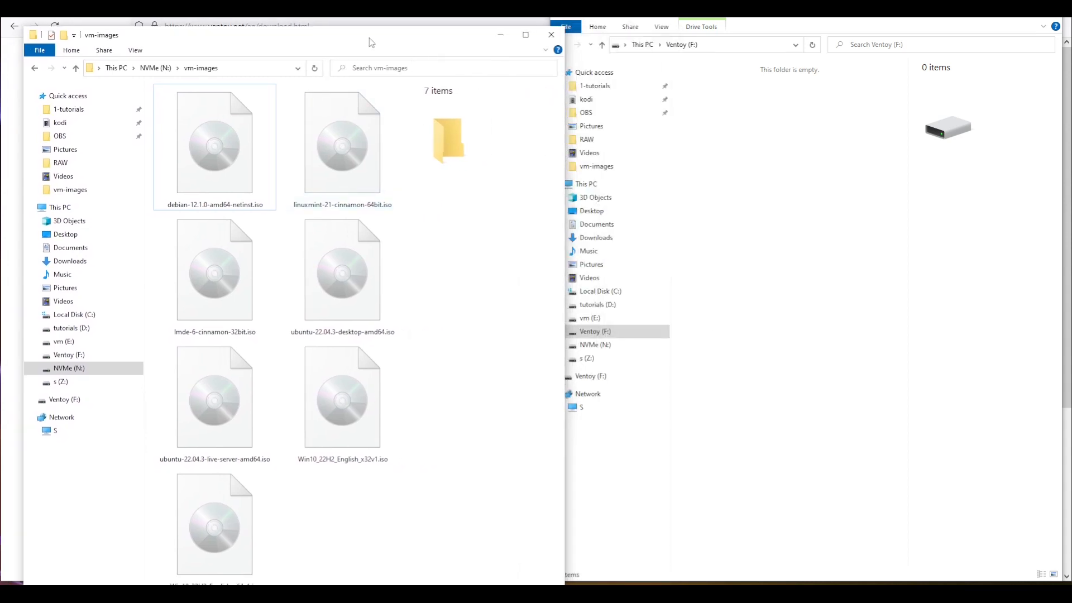
pyautogui.moveTo(368, 42); pyautogui.dragTo(351, 21)
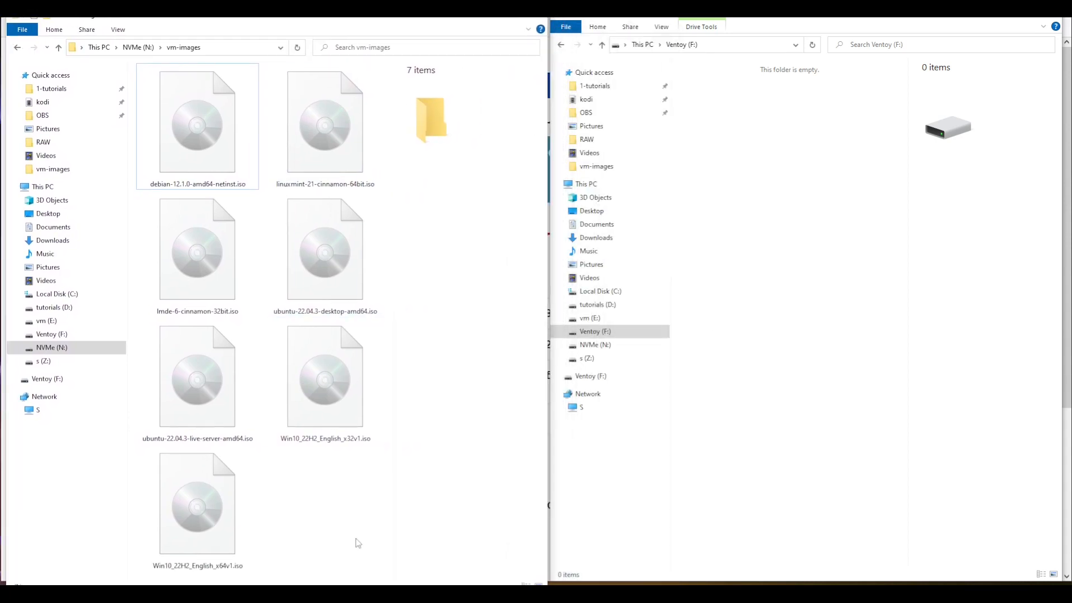
# - Try to copy debian-12.1.0-amd64-netinst.iso from vm-images to the Ventoy (F:) drive, bringing the progress window into view and cancelling the transfer
pyautogui.click(179, 162)
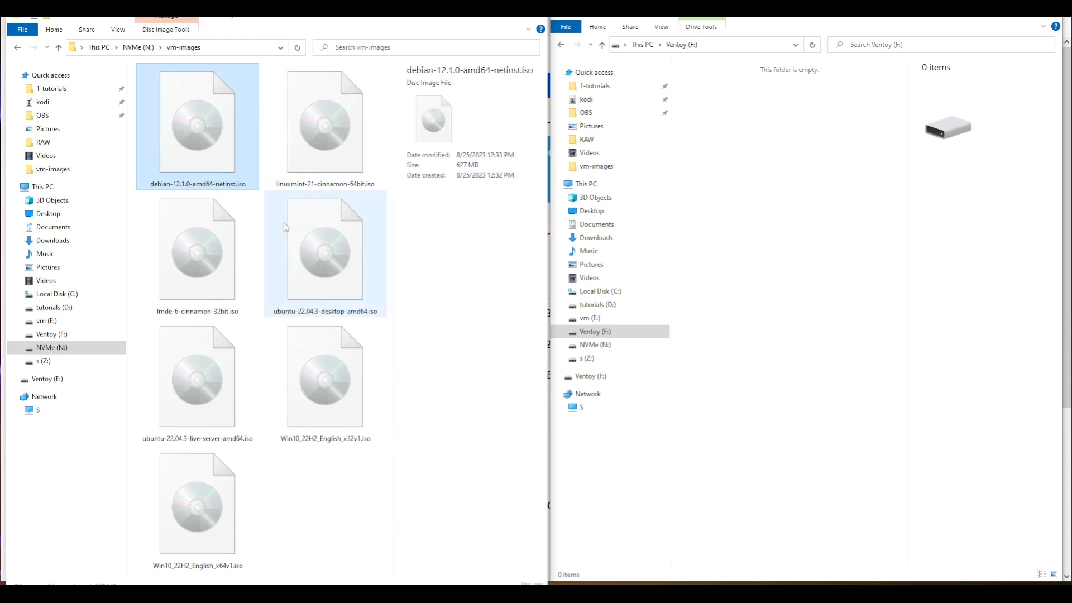
pyautogui.moveTo(224, 150); pyautogui.dragTo(784, 265)
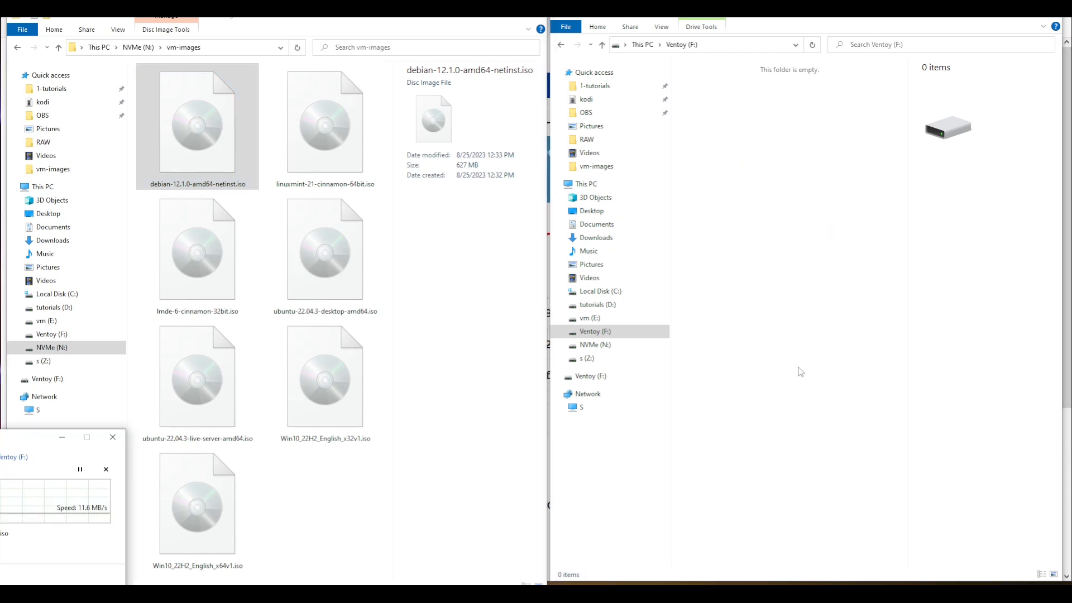
pyautogui.moveTo(1, 441); pyautogui.dragTo(474, 170)
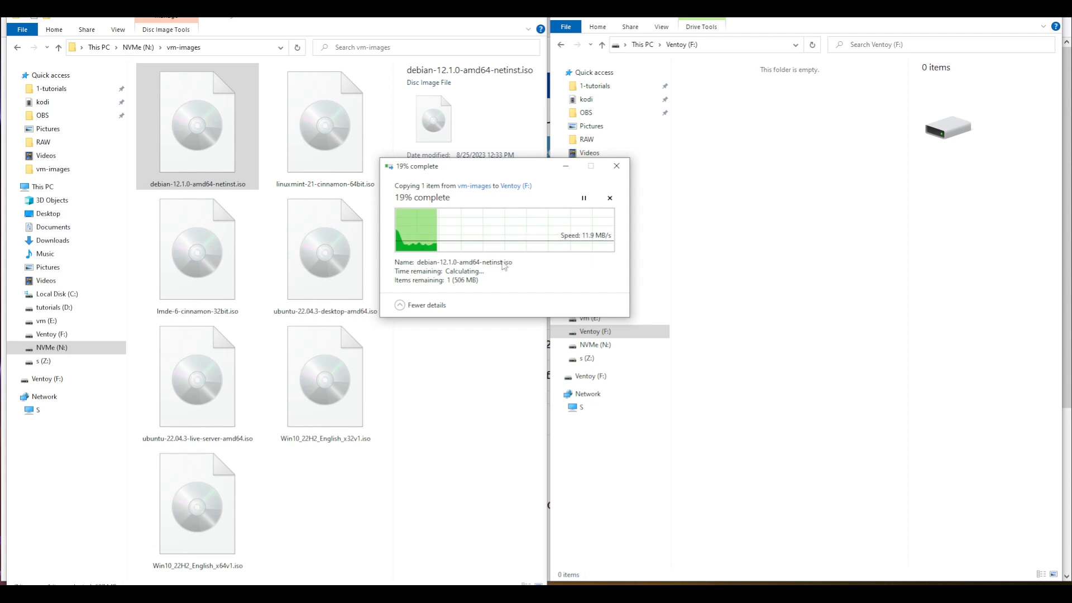
pyautogui.click(610, 197)
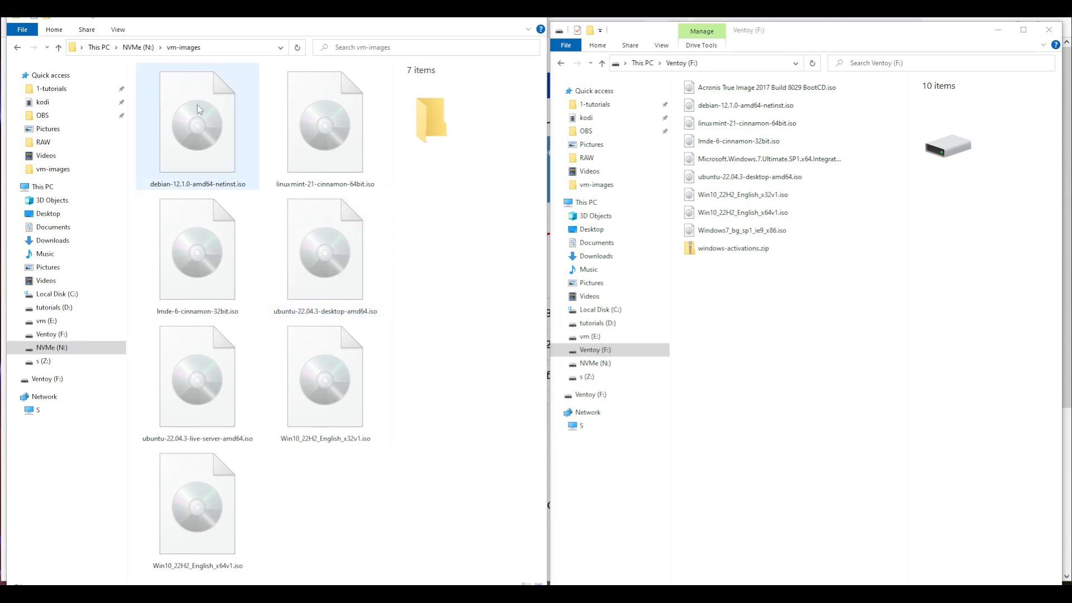
# - Inspect the details of Windows7_bg_sp1_ie9_x86.iso and the Acronis True Image 2017 Build 8029 BootCD.iso on the Ventoy drive, leaving nothing selected
pyautogui.click(827, 405)
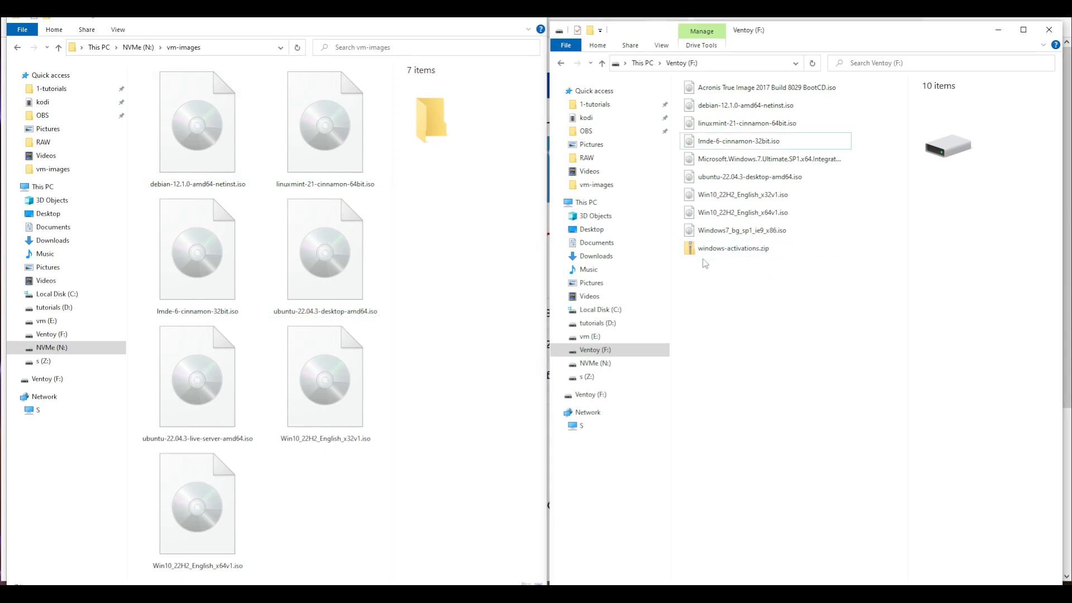
pyautogui.click(713, 234)
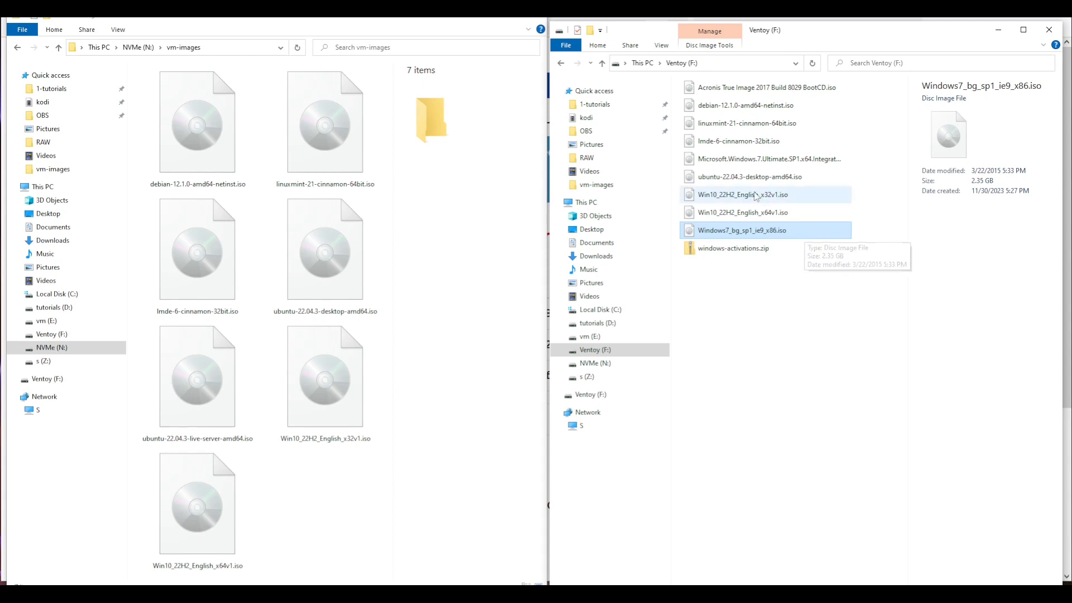
pyautogui.click(749, 366)
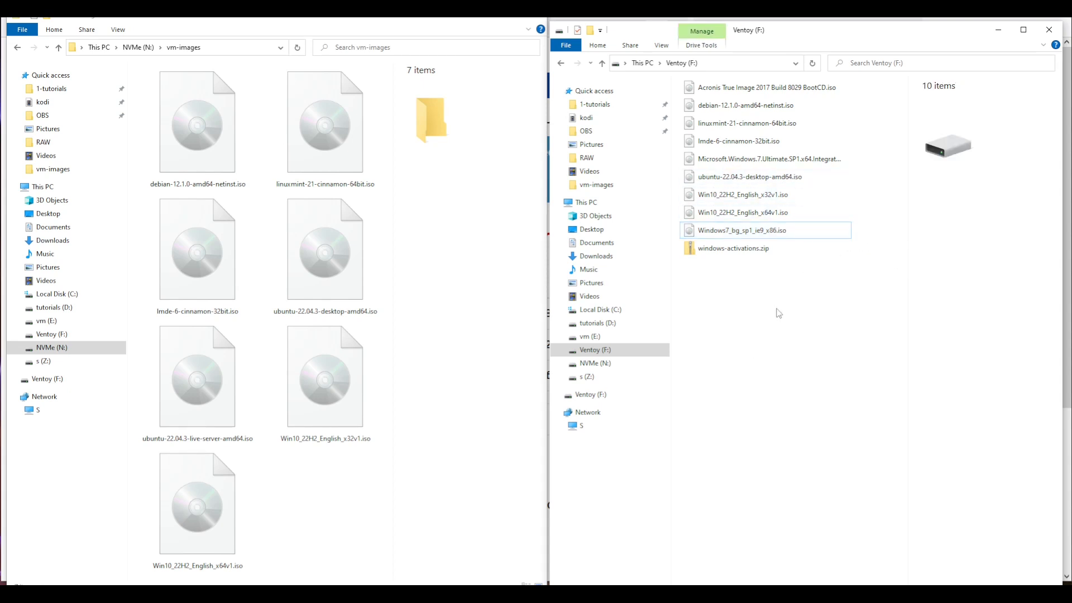
pyautogui.click(723, 94)
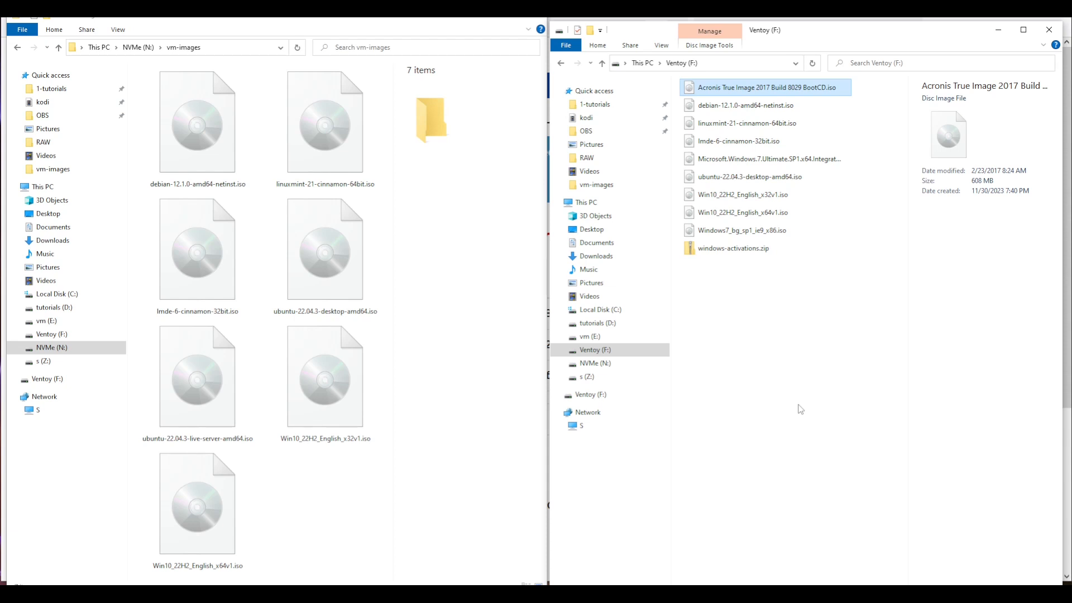
pyautogui.click(769, 377)
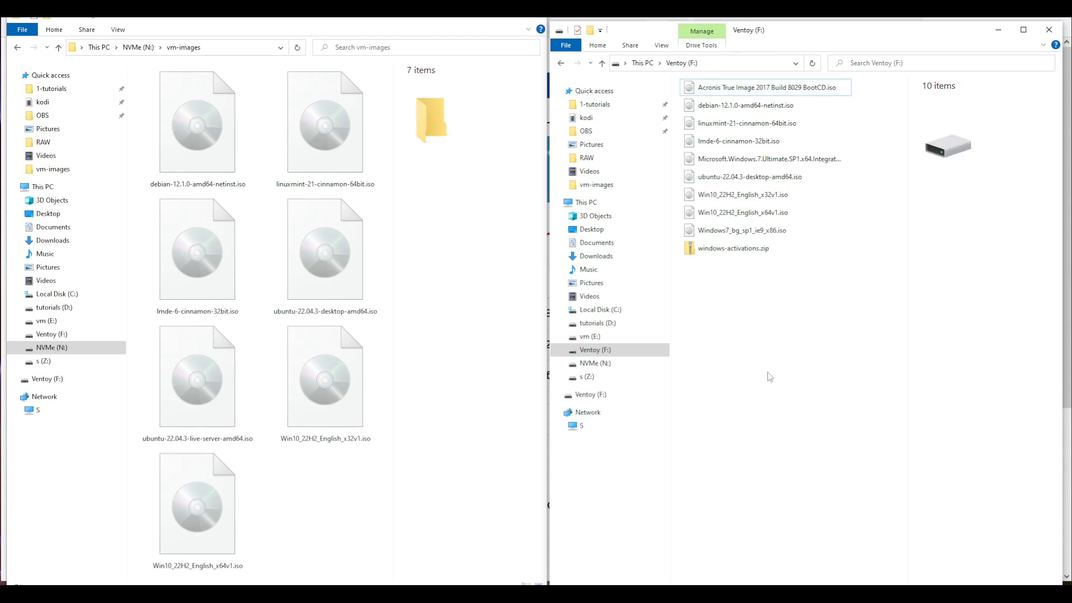
# - Check the used and free space in the Ventoy (F:) drive's properties and dismiss them without changes
pyautogui.rightClick(624, 351)
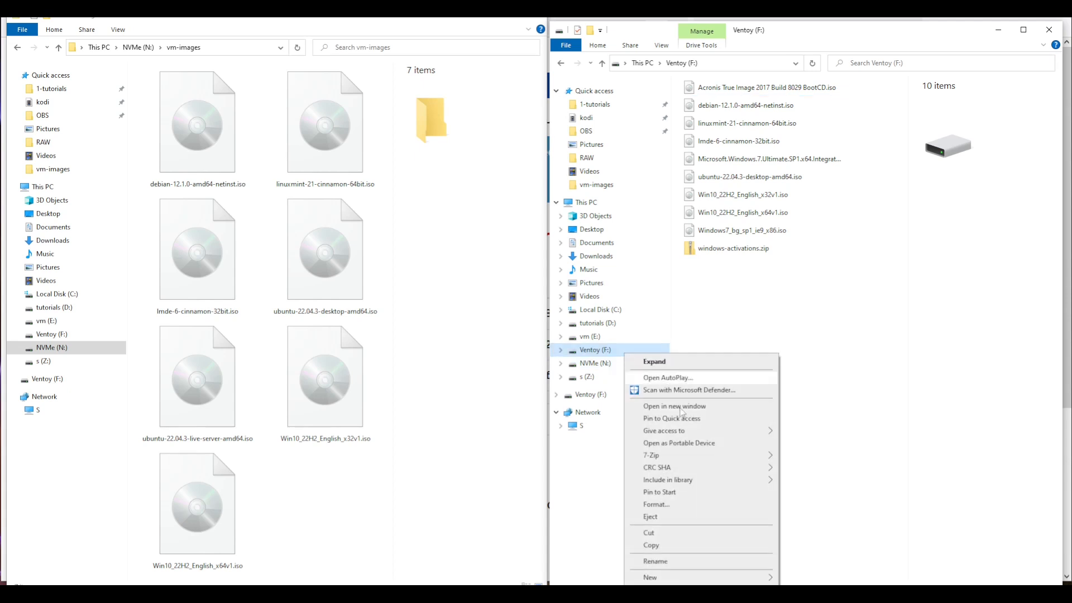
pyautogui.click(656, 593)
pyautogui.moveTo(726, 429); pyautogui.dragTo(571, 166)
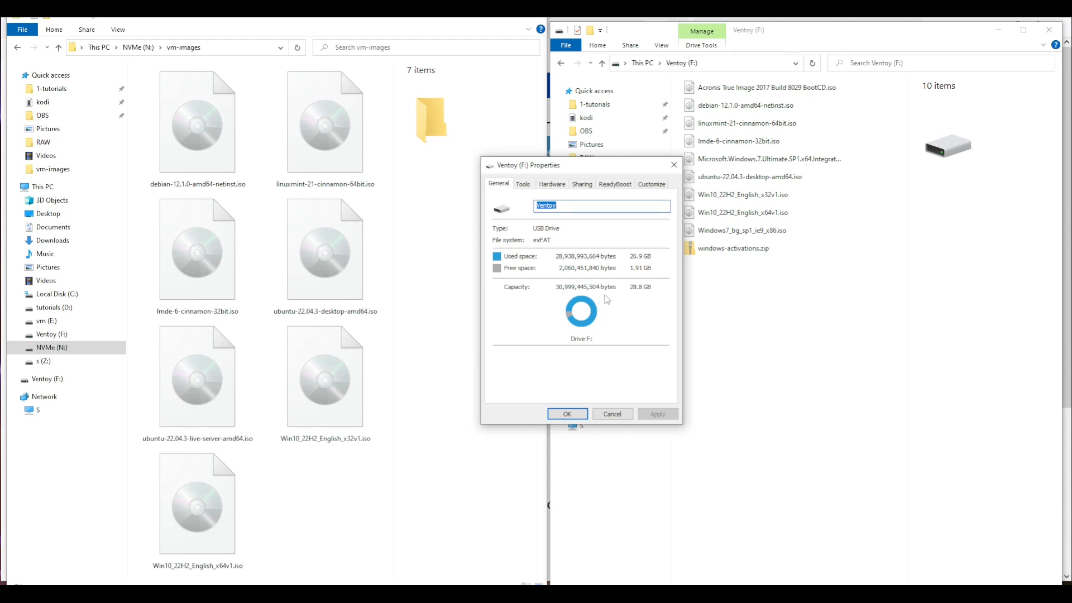
pyautogui.click(611, 413)
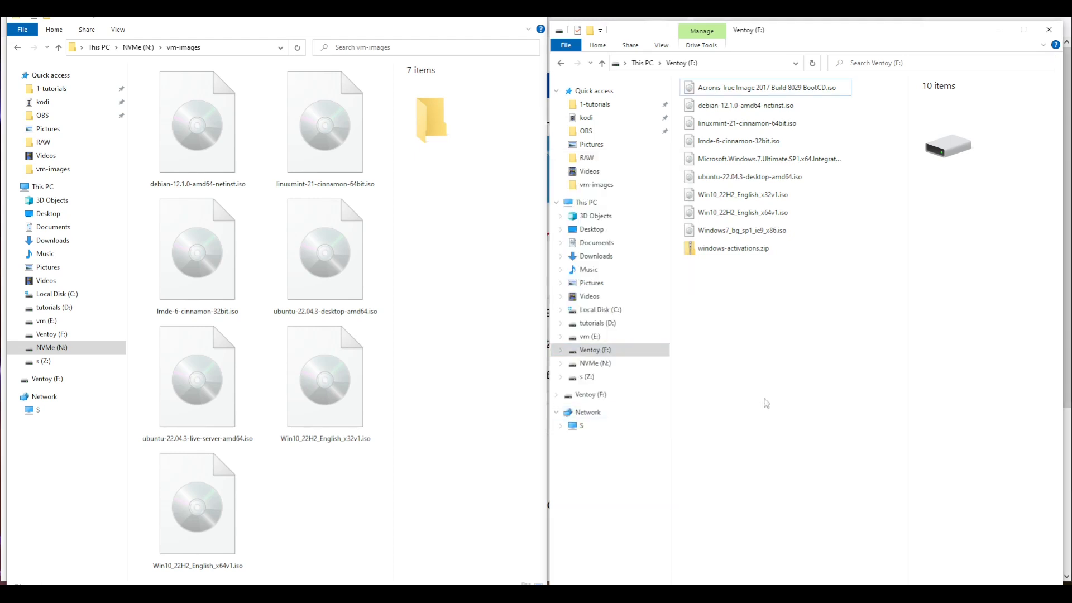